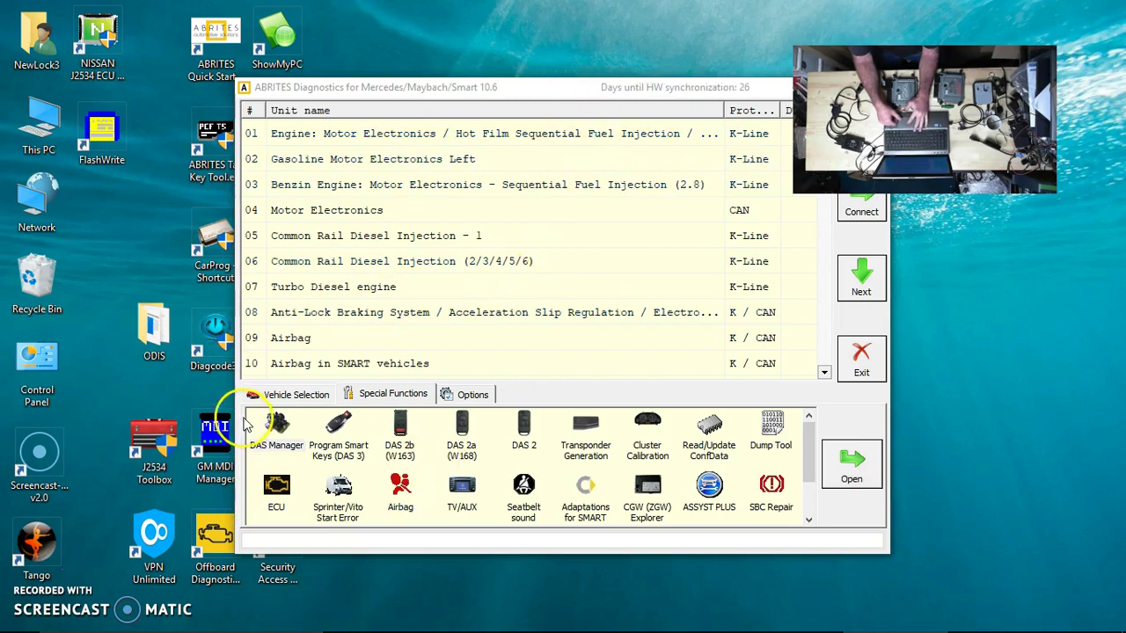
- Open the DAS Manager, select Engine Control Unit as the component, and read the original unit's FBS data
double_click(273, 429)
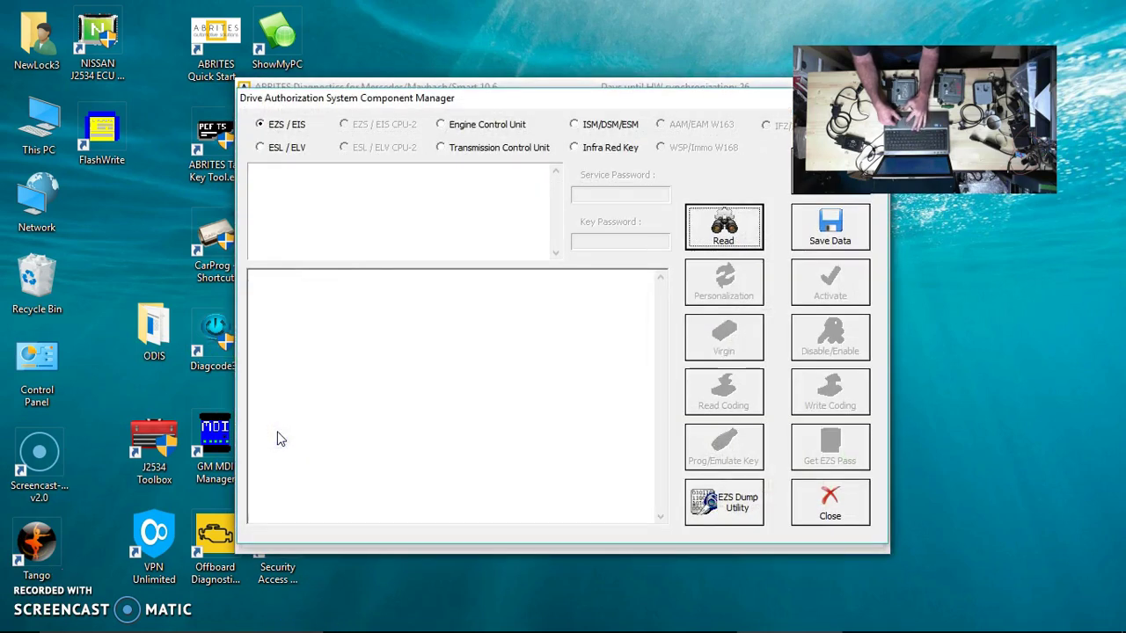
click(442, 123)
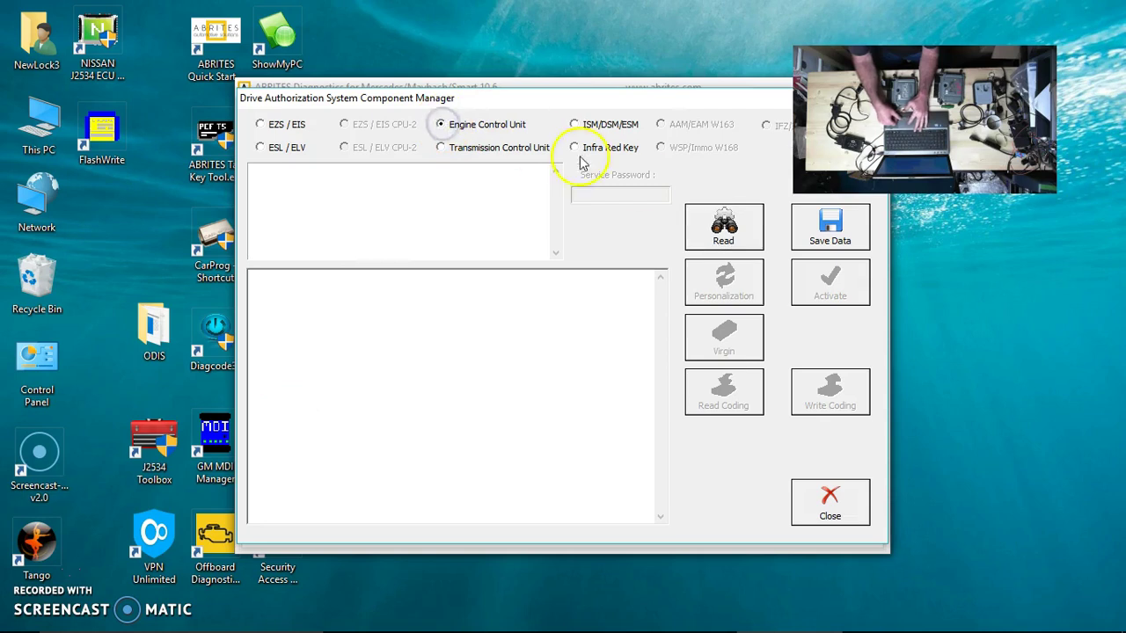
click(715, 229)
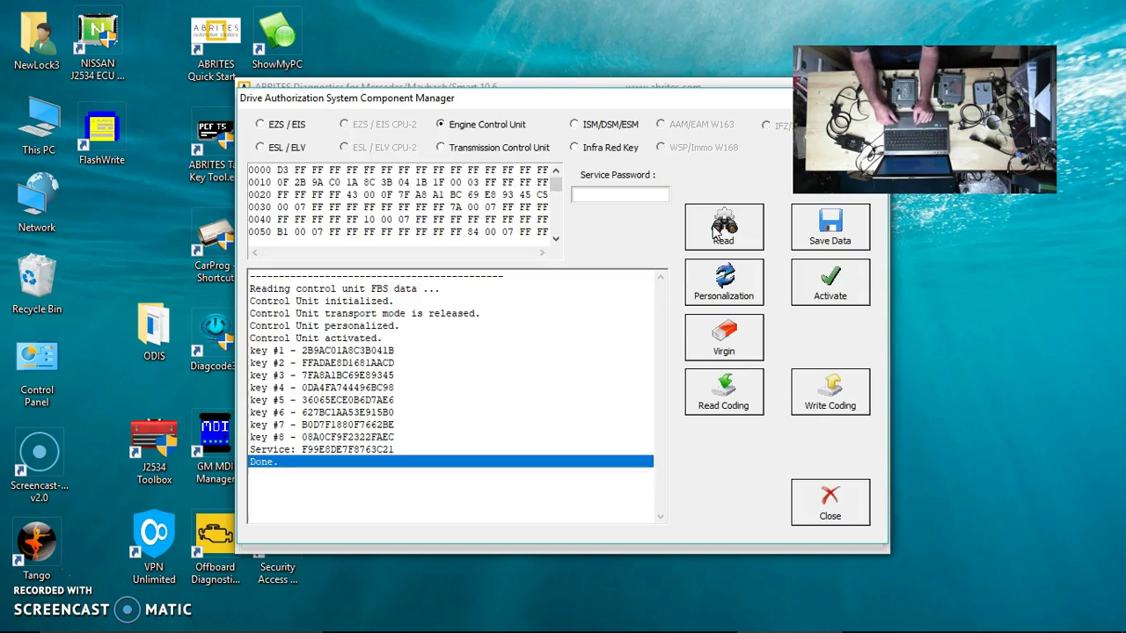
- Read the original engine control unit's coding and save it in Documents as a coding data file named EliOrigDME9.7
click(723, 403)
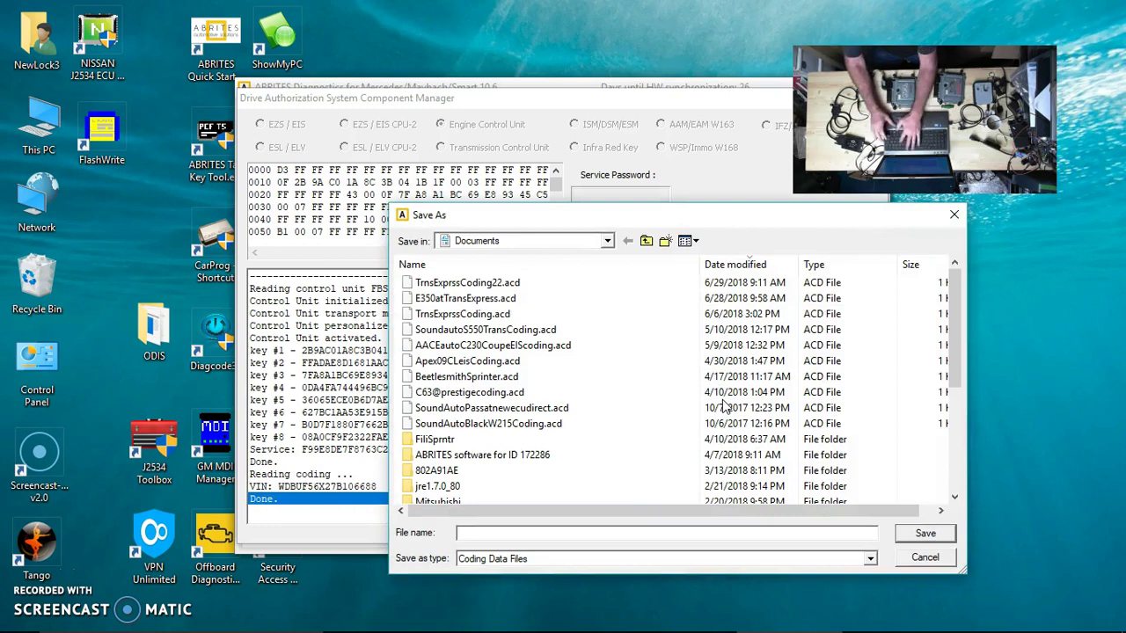
text(Eli)
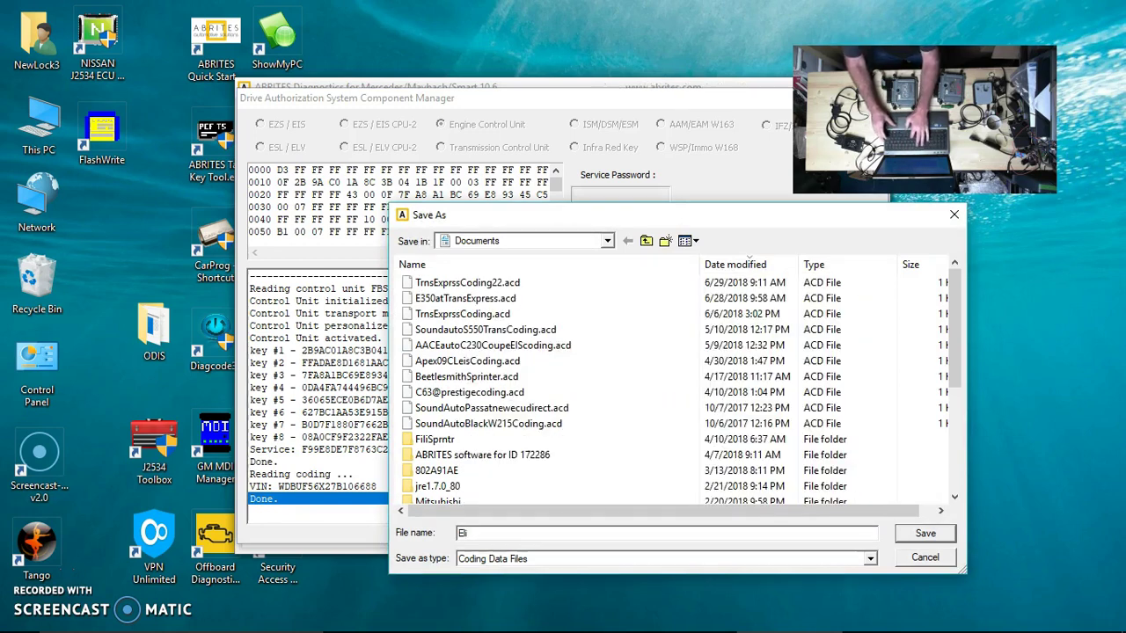
text(O)
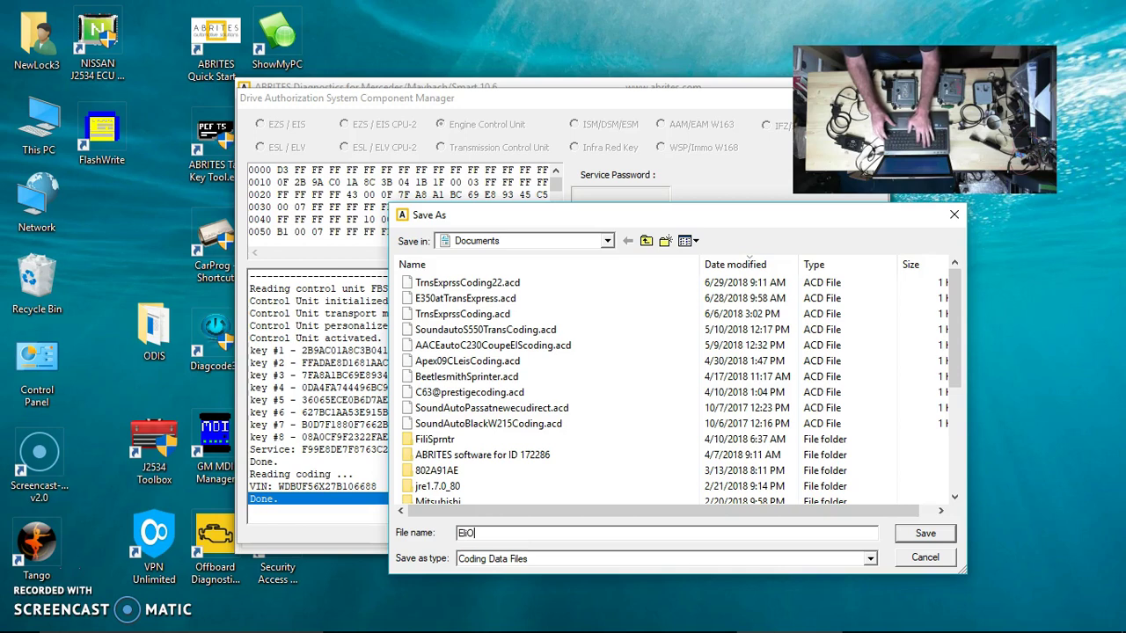
text(rig)
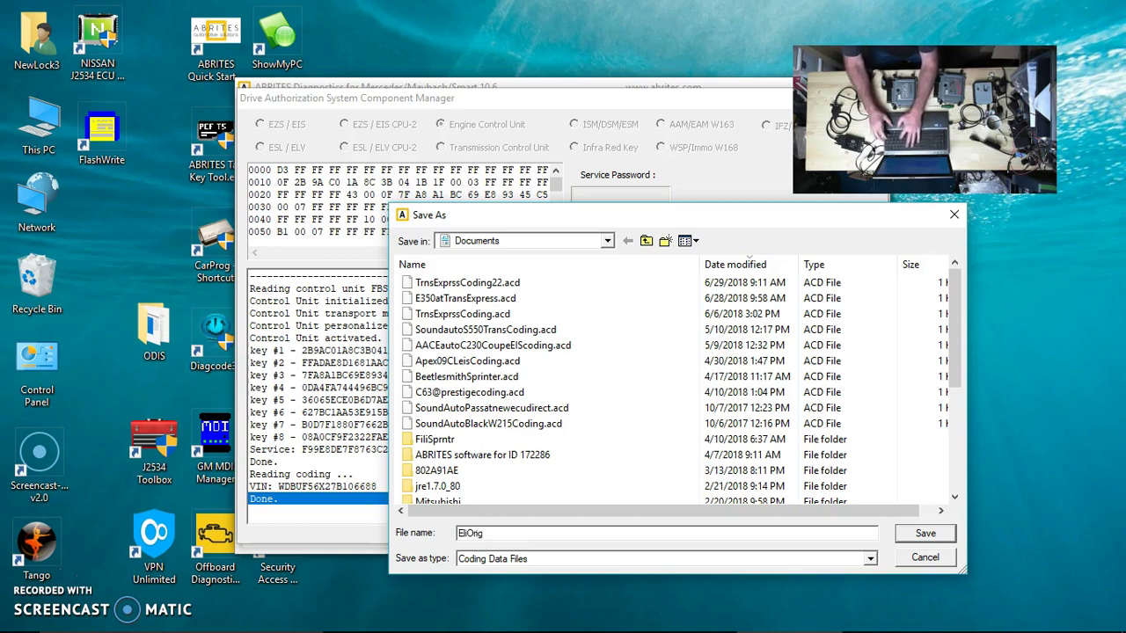
text(DME9)
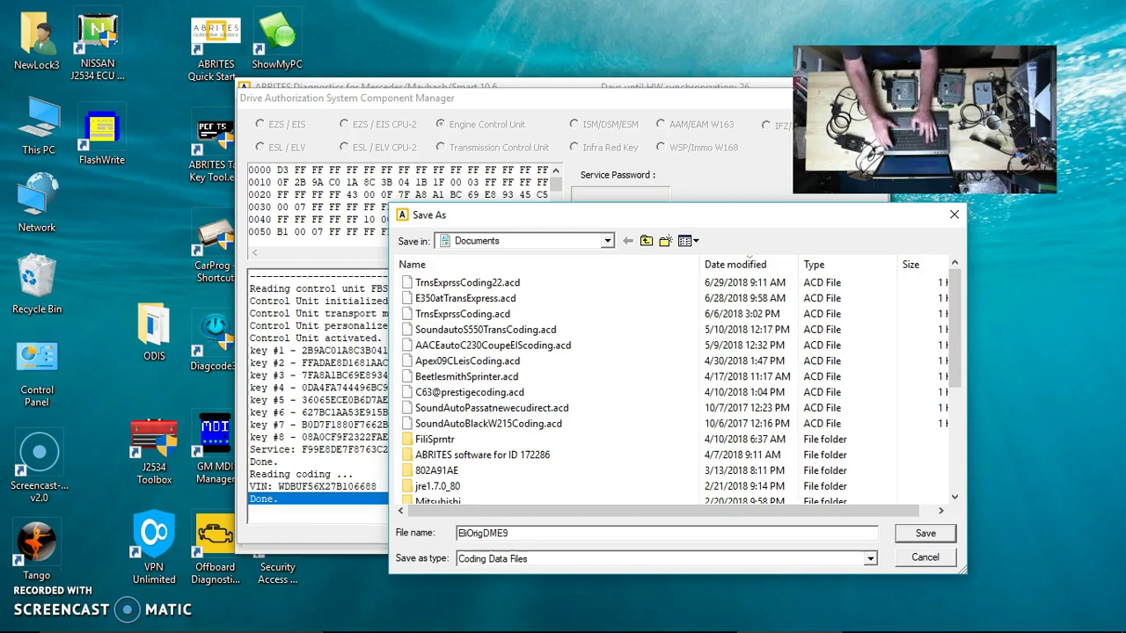
text(.7)
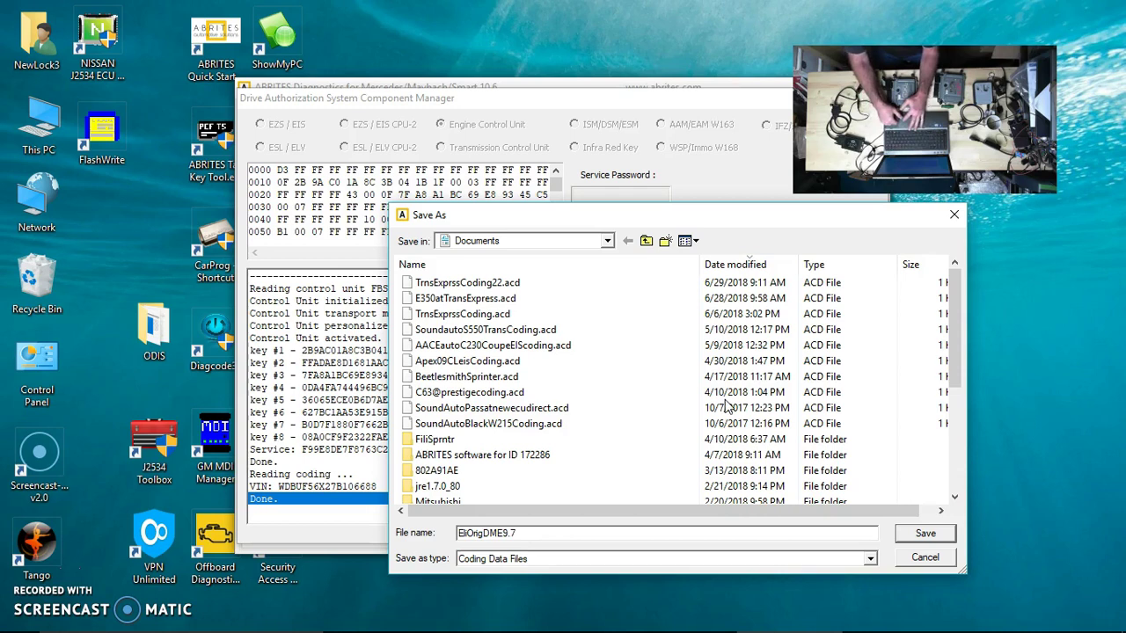
click(924, 533)
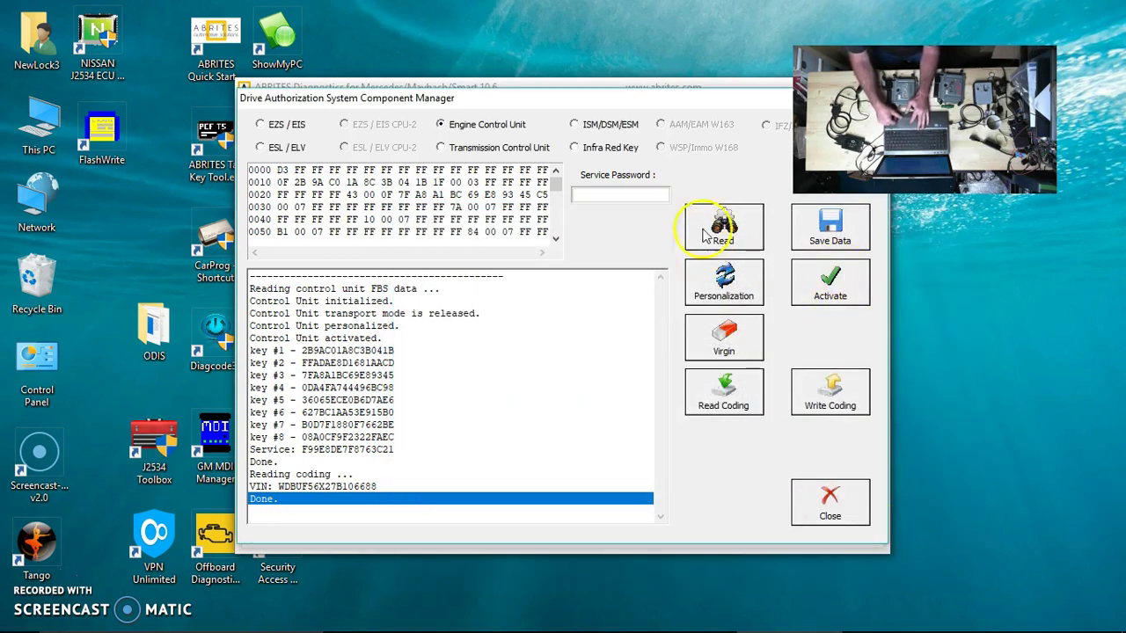
- Reread the original engine control unit's FBS data and save it in Documents as a BIN file named EliOrigDME9.7DASdata
click(817, 236)
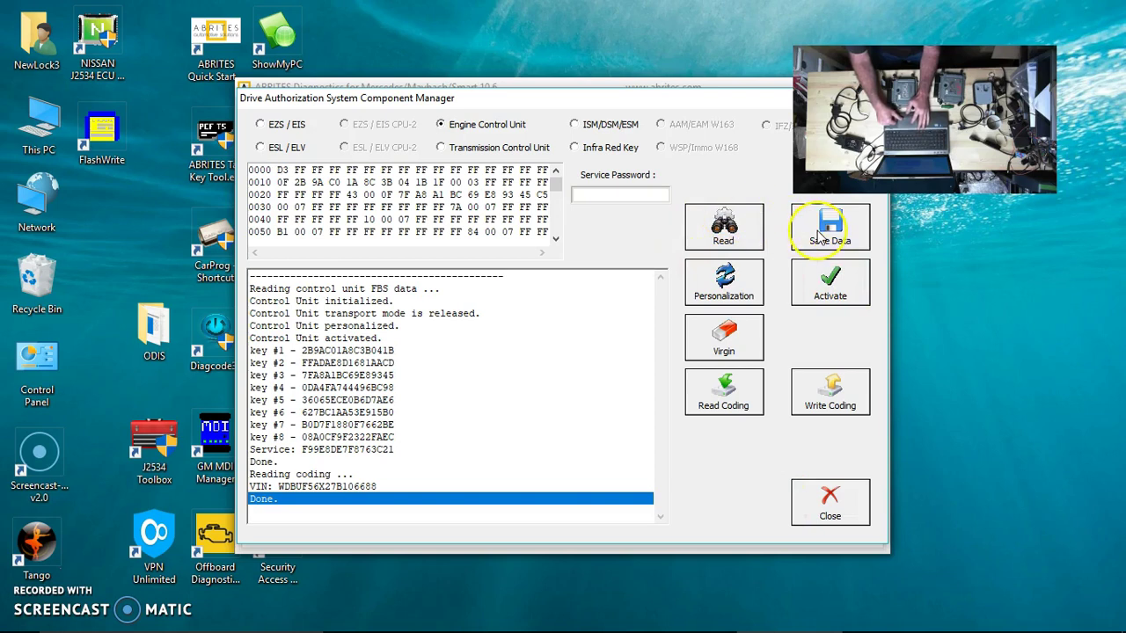
click(716, 237)
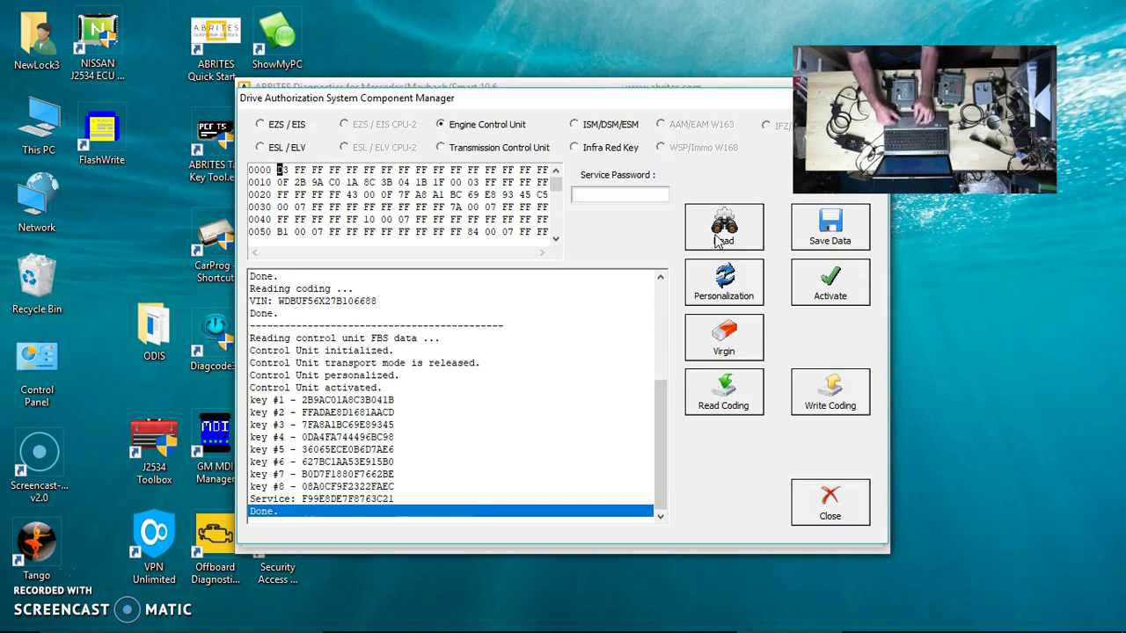
click(835, 225)
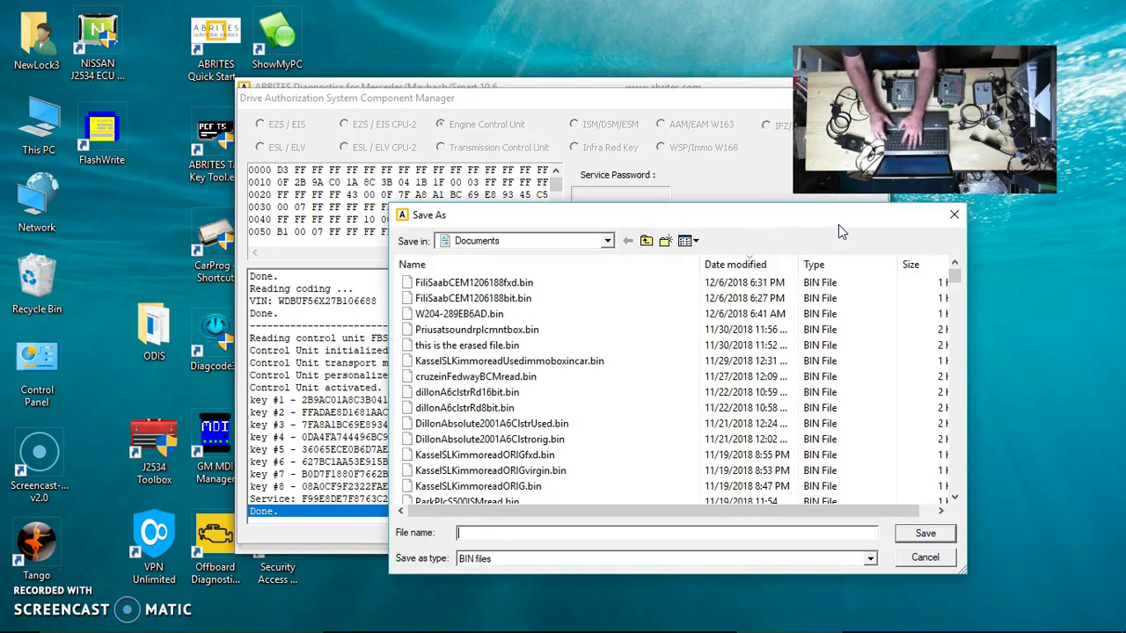
text(Eli)
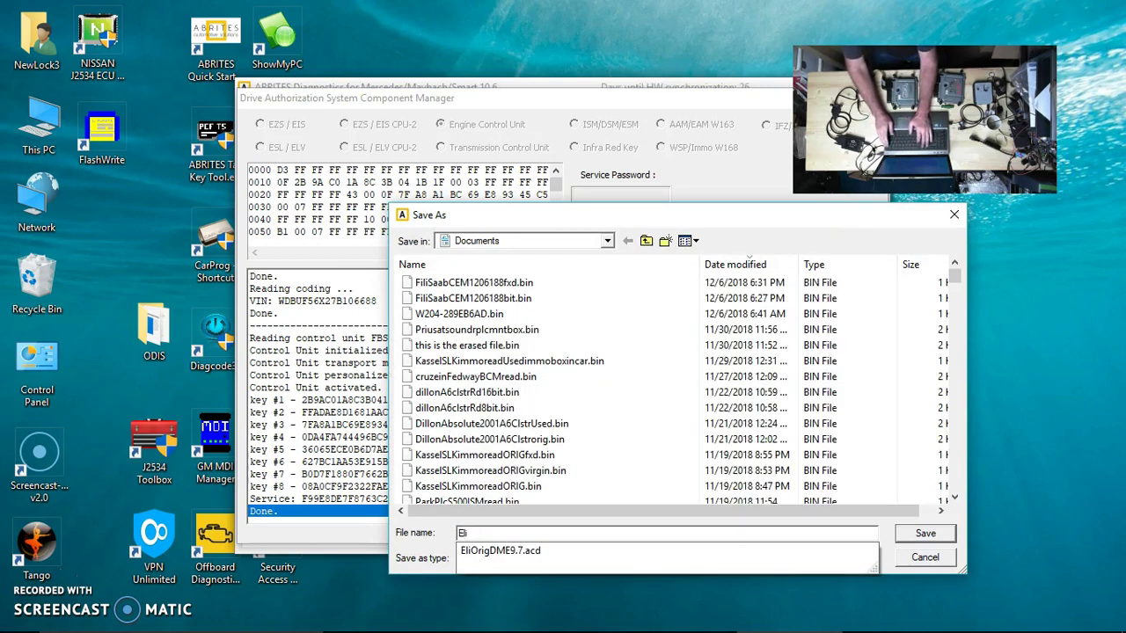
click(534, 551)
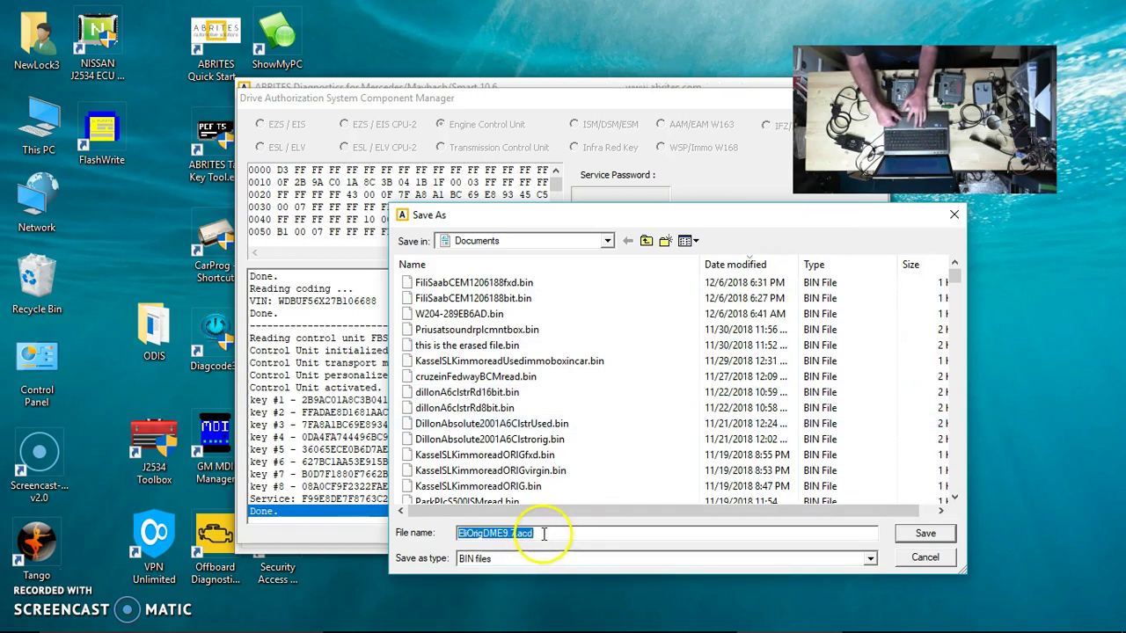
click(543, 533)
key(BackSpace)
key(BackSpace)
key(BackSpace)
key(BackSpace)
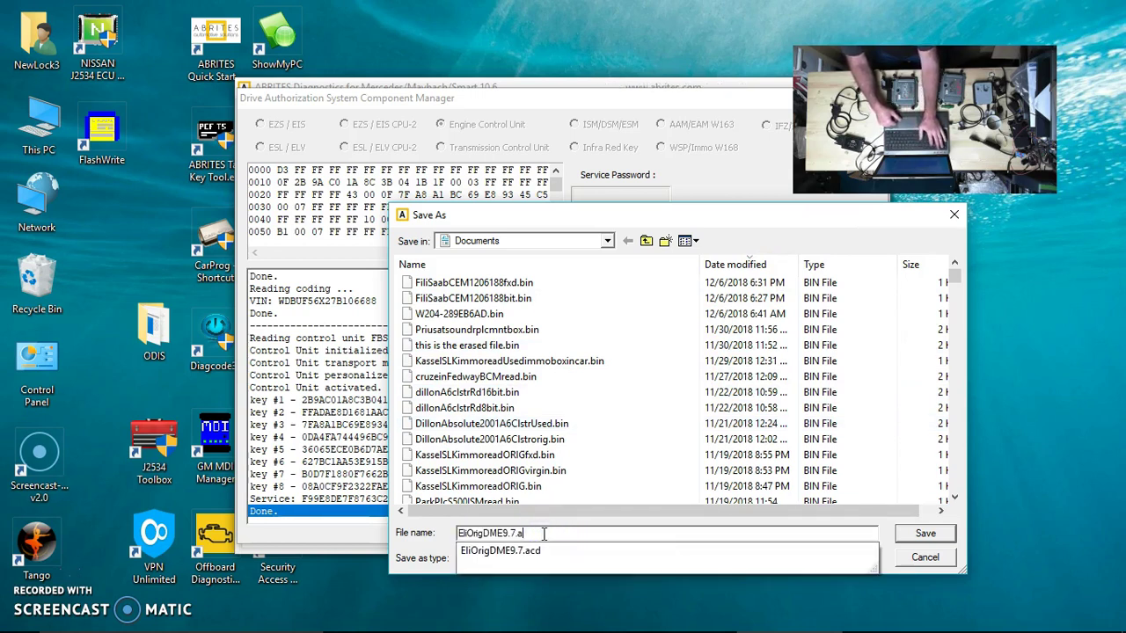
key(BackSpace)
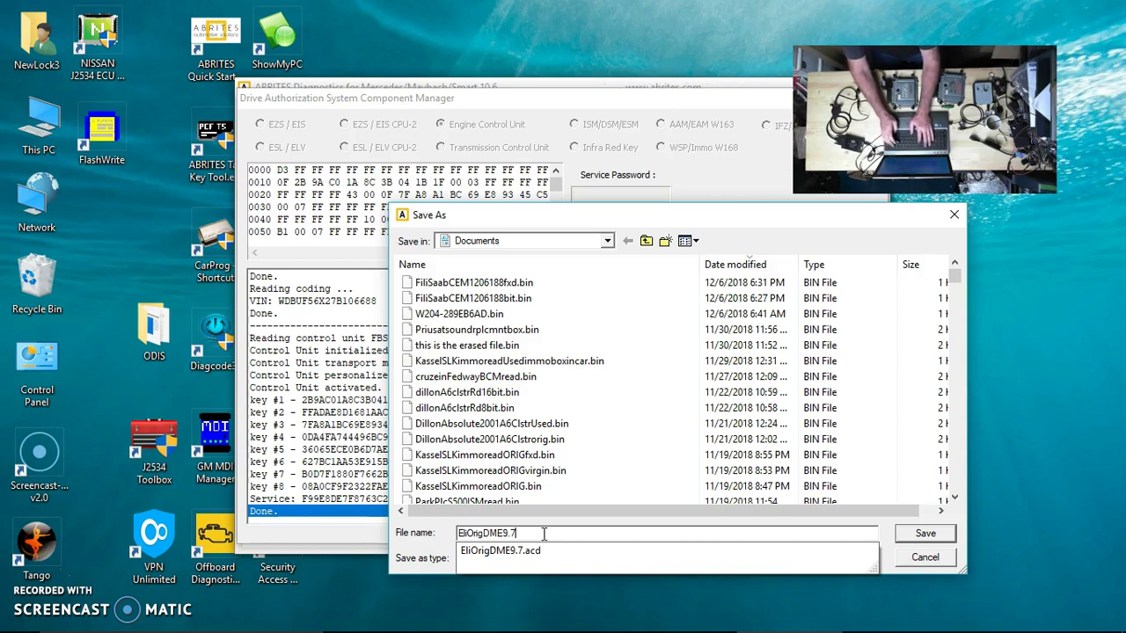
text(data)
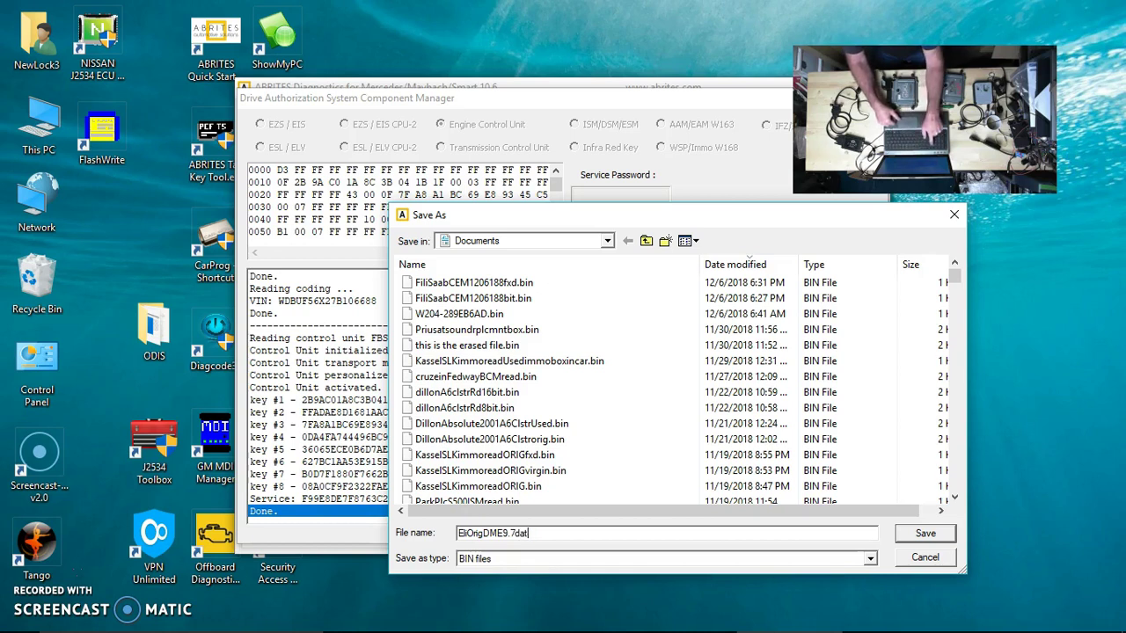
key(BackSpace)
key(BackSpace)
key(BackSpace)
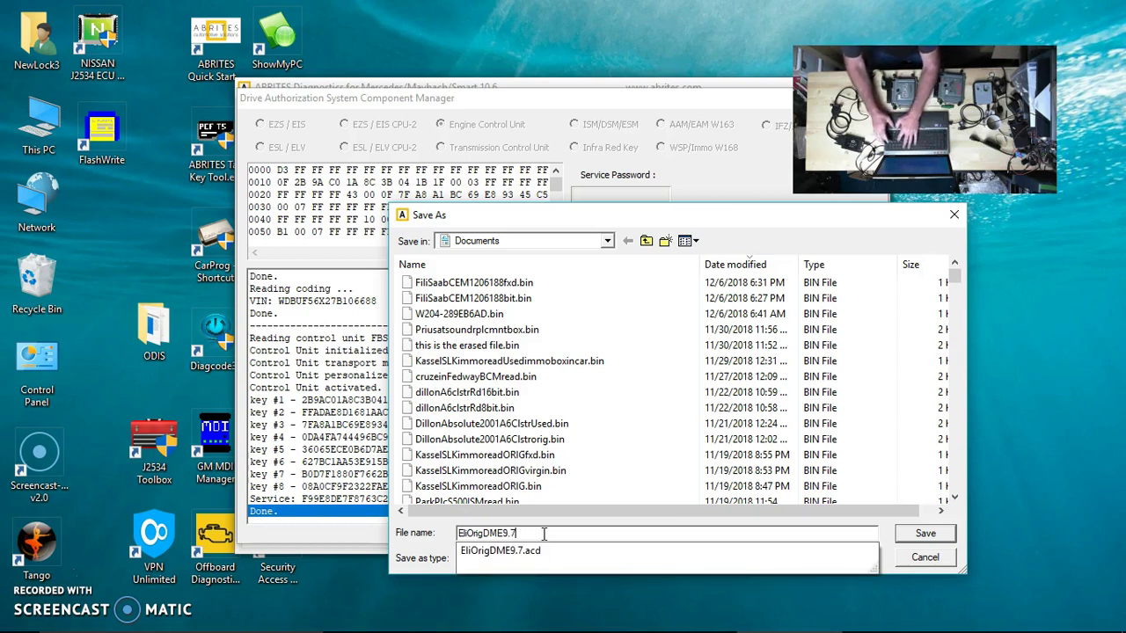
text(DAA)
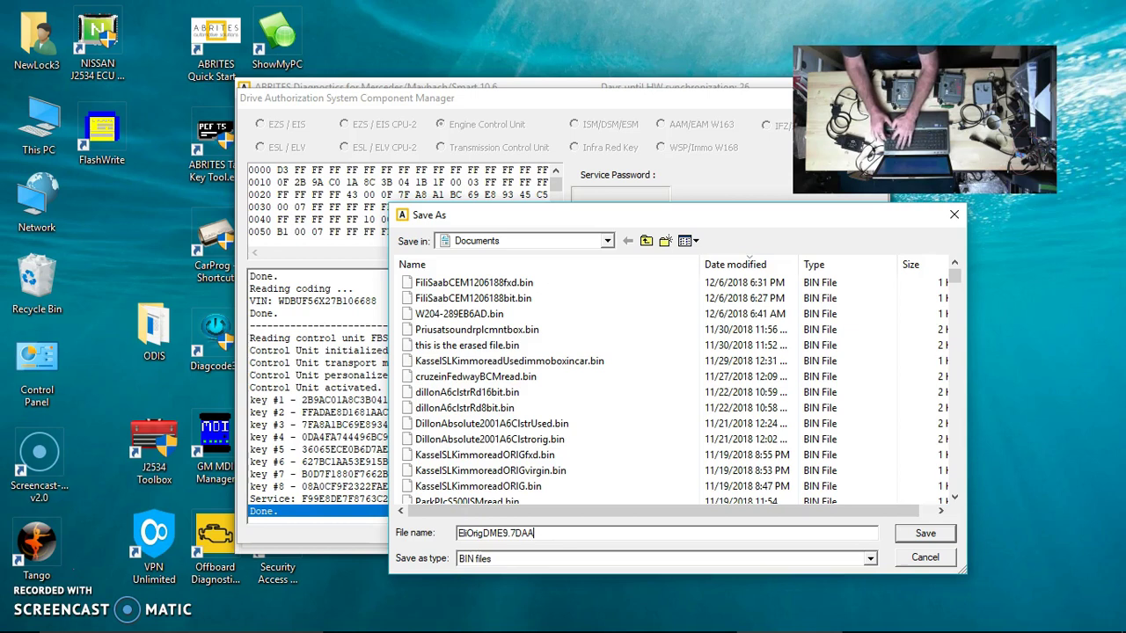
key(BackSpace)
text(S)
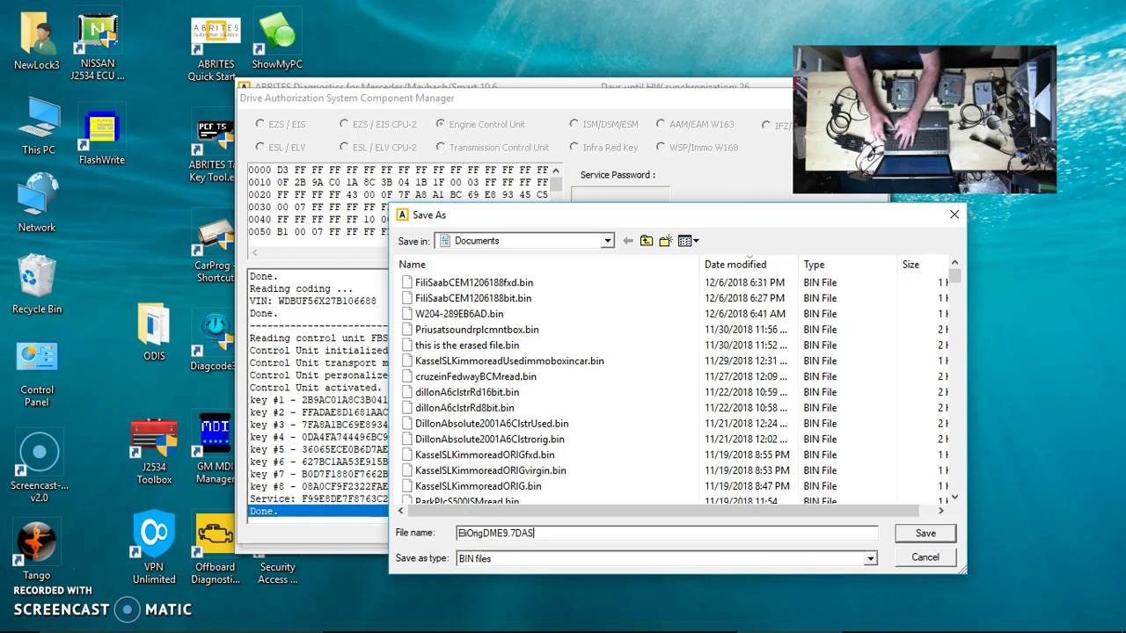
text(data)
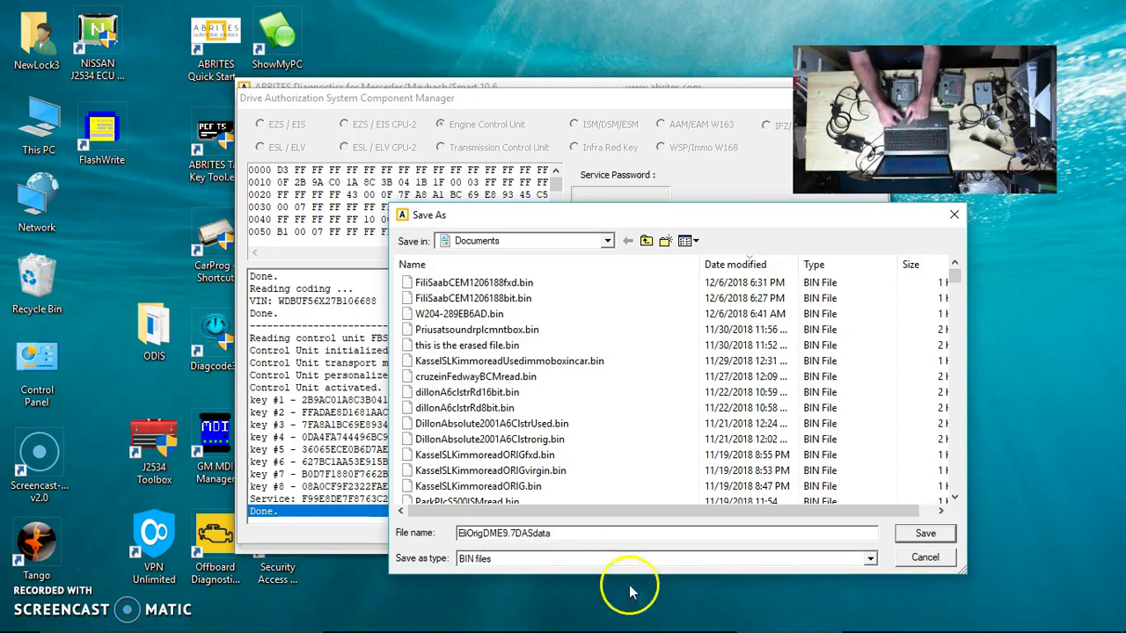
click(924, 534)
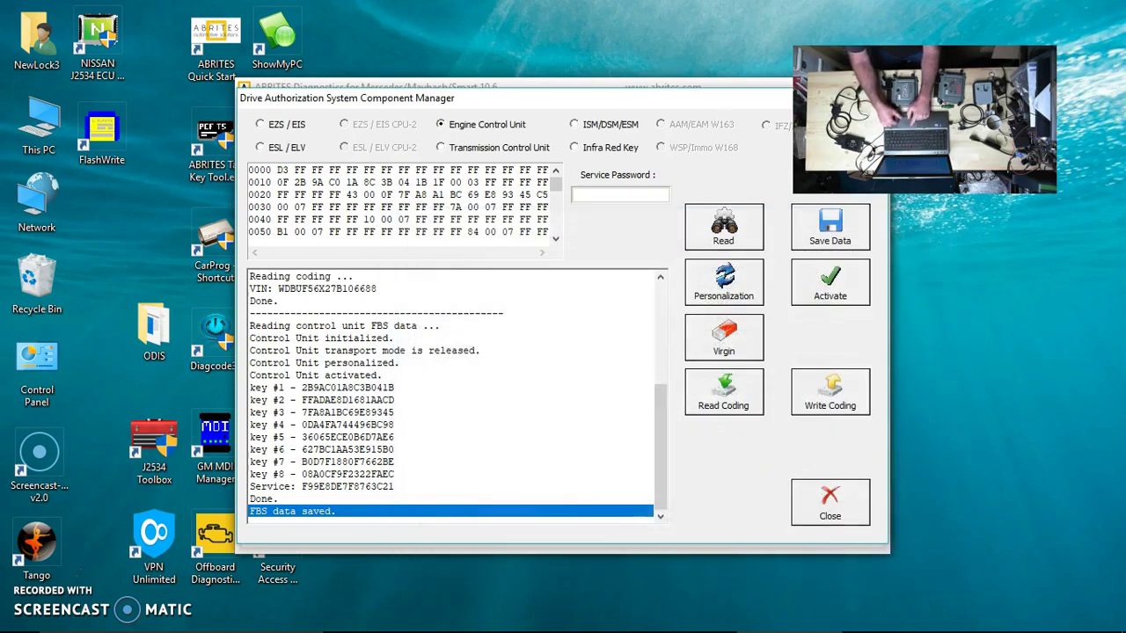
- Close and reopen the DAS Manager, then read the FBS data of the replacement unit as Engine Control Unit
click(824, 510)
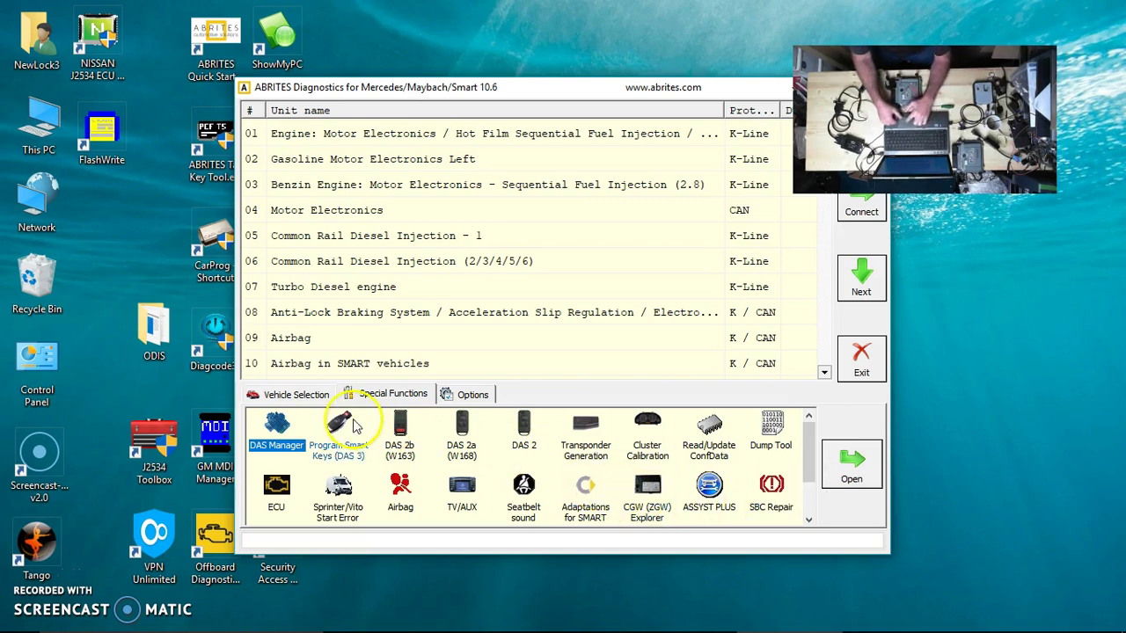
double_click(276, 425)
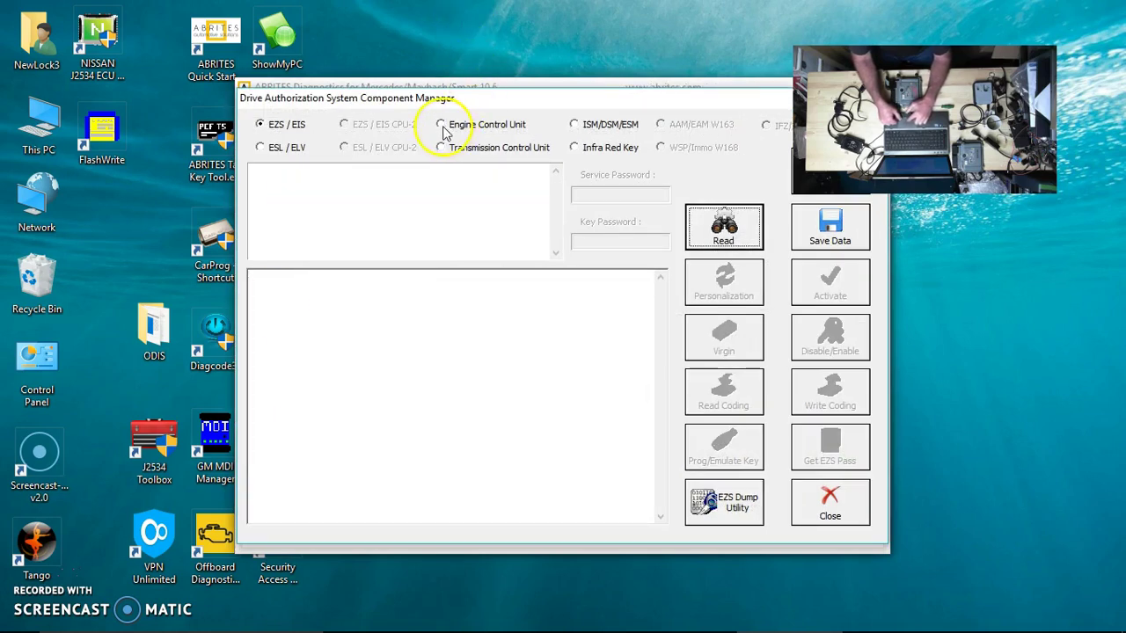
click(441, 124)
click(723, 226)
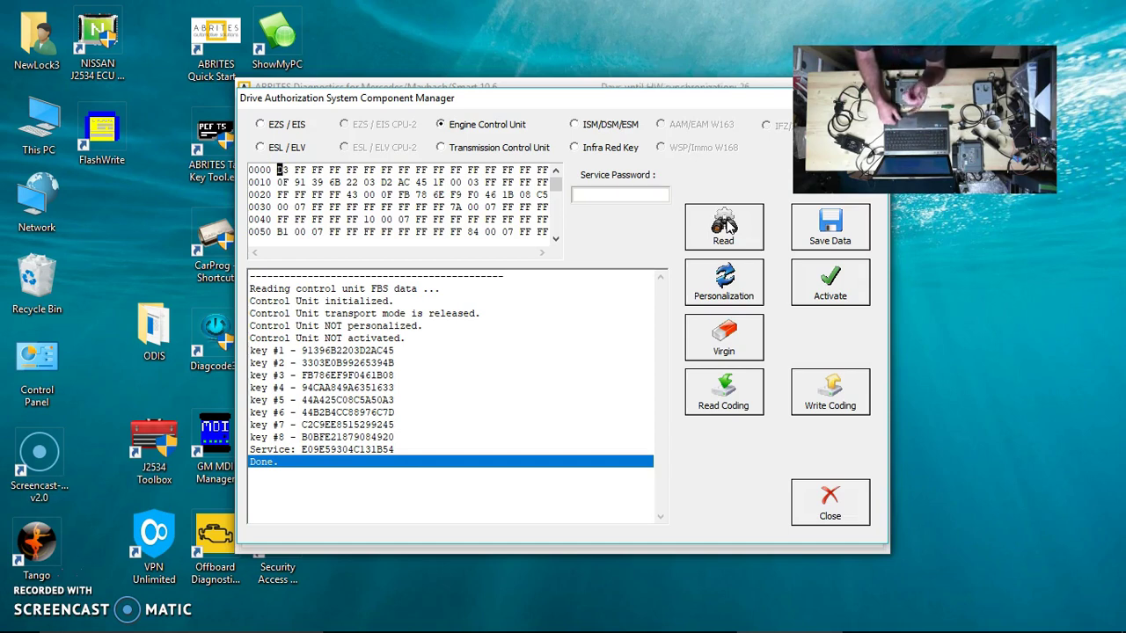
- Try to virginize the replacement engine control unit, then personalize it from the saved FBS file EliOrigDME9.7DASdata.bin
click(725, 345)
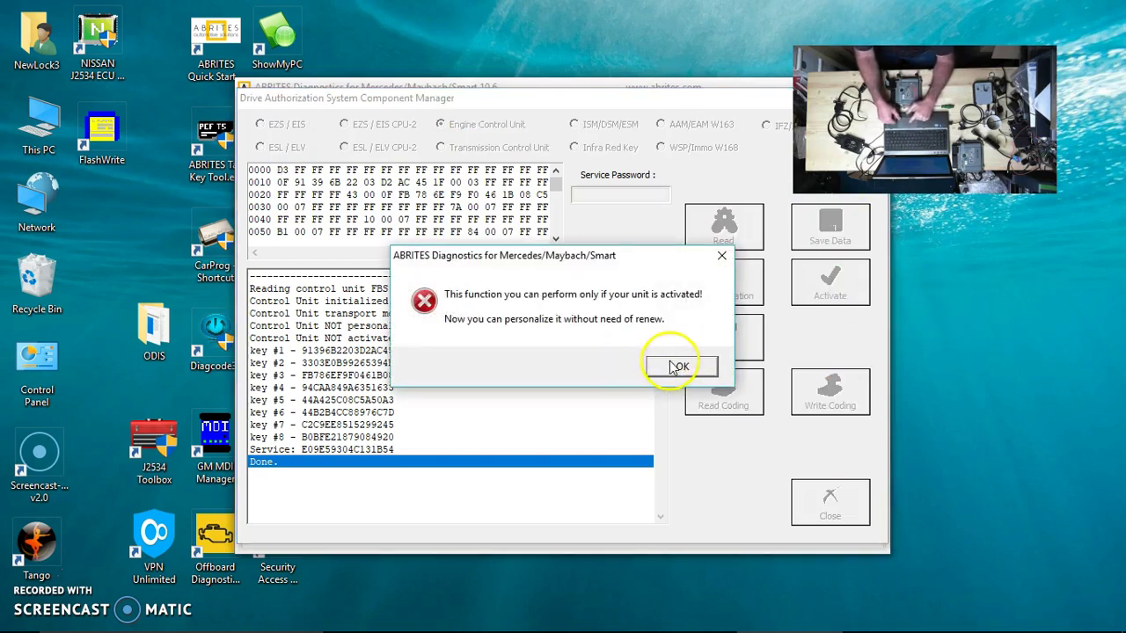
click(672, 366)
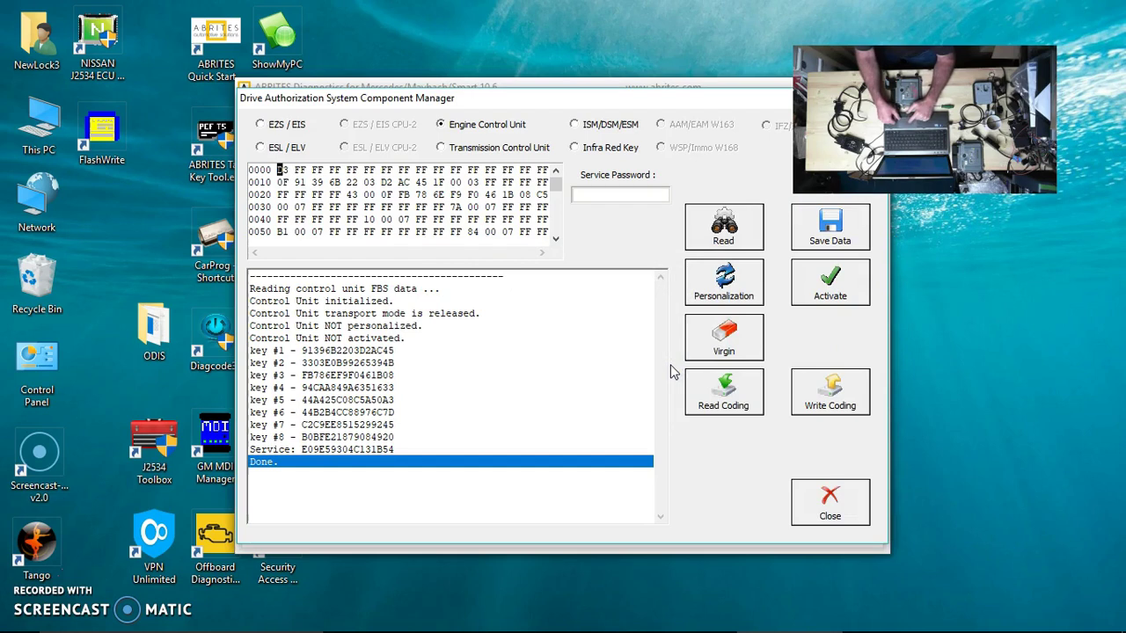
click(726, 291)
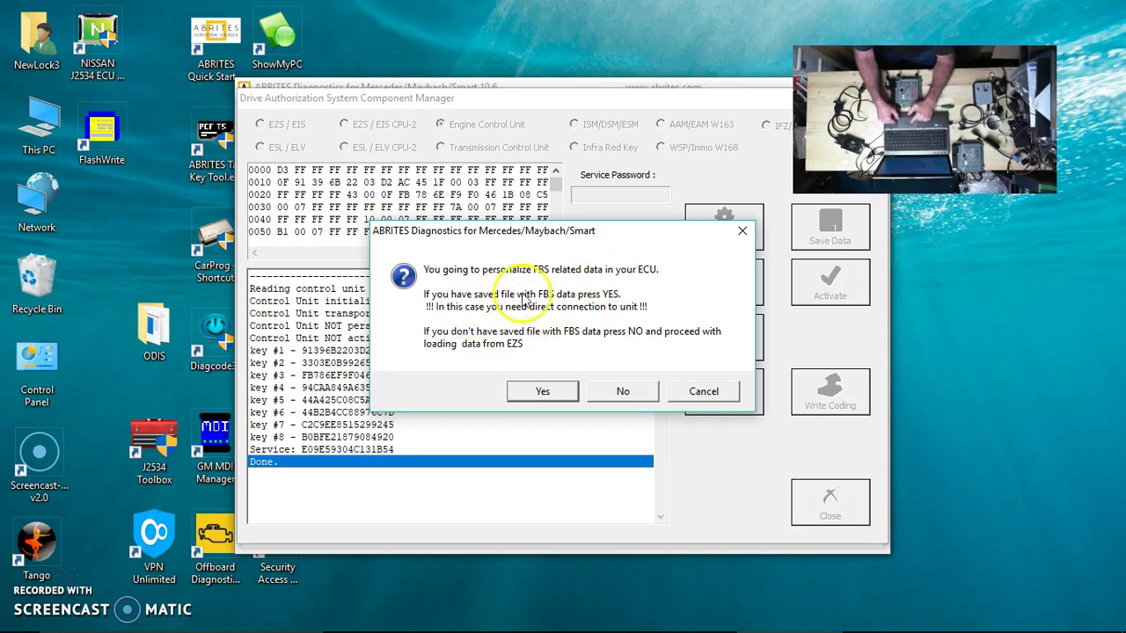
click(543, 392)
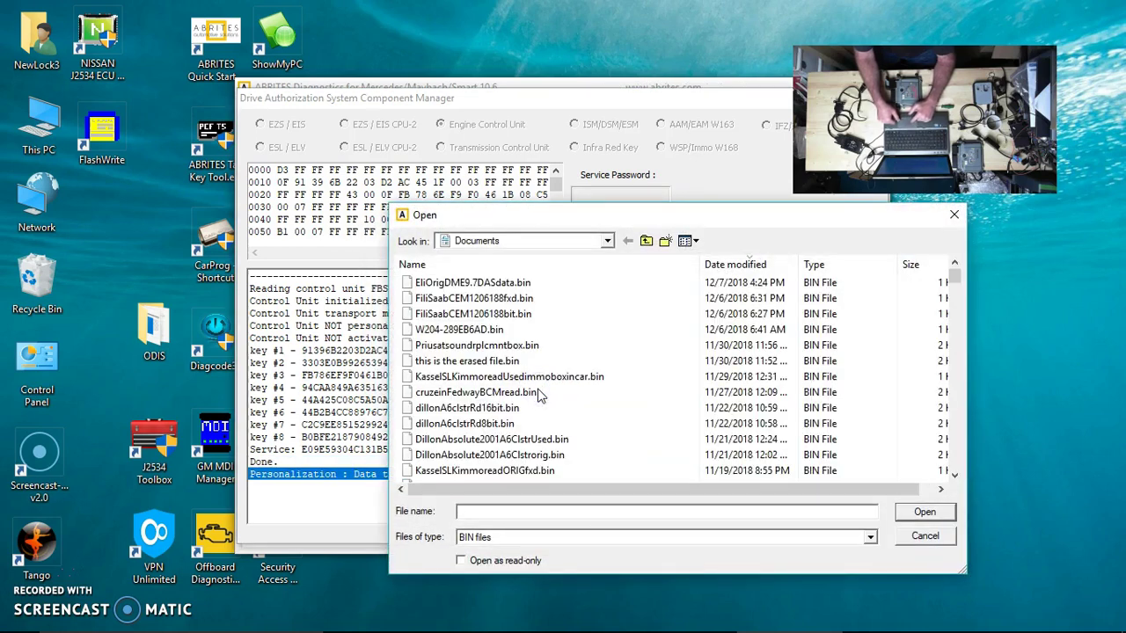
click(472, 282)
click(917, 512)
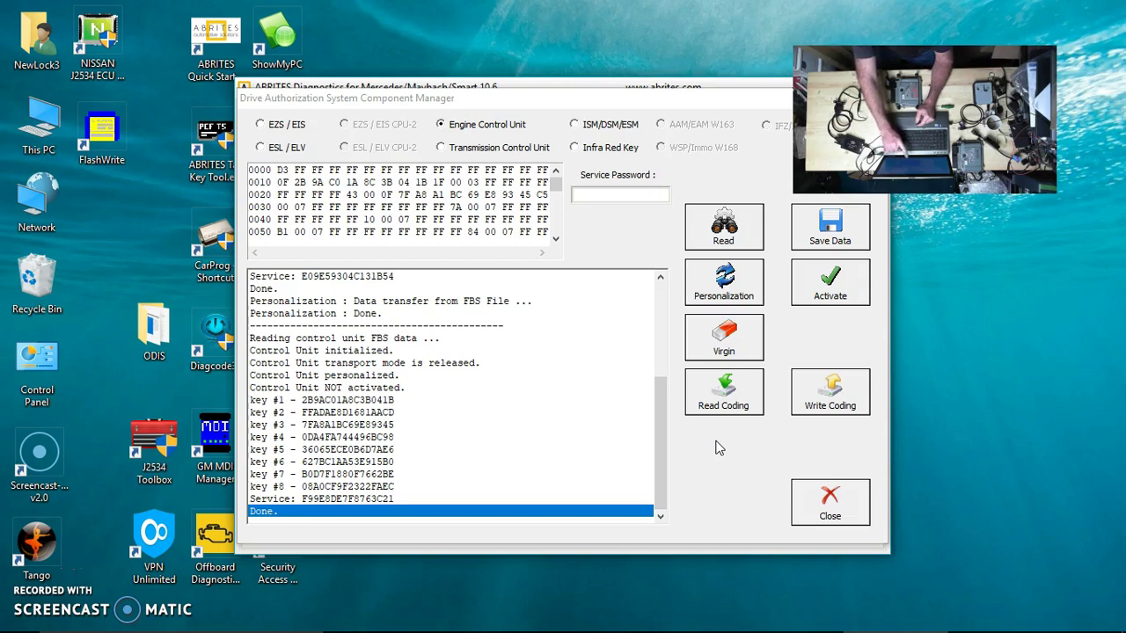
- Activate the personalized engine control unit and reread its FBS data
click(830, 291)
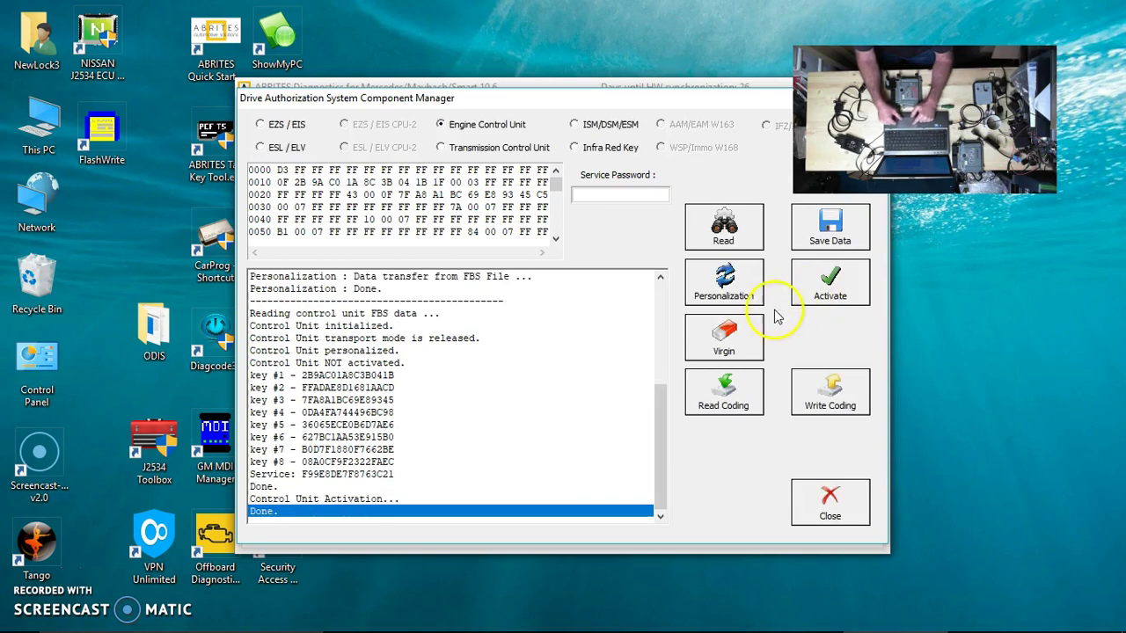
click(721, 228)
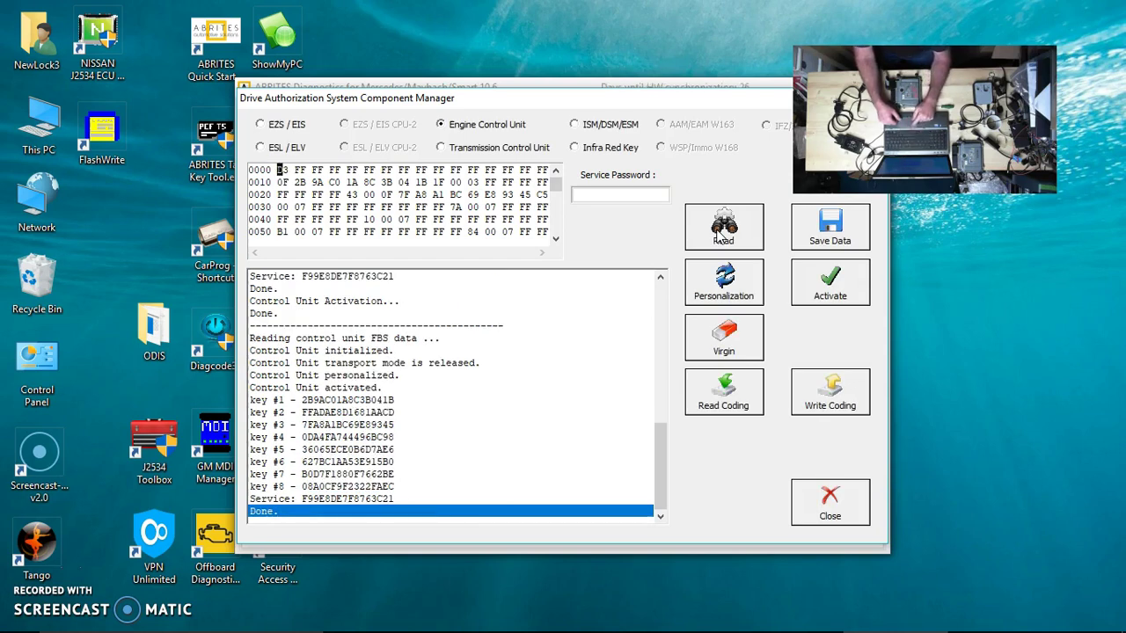
- Read the replacement engine control unit's coding and save it in Documents as a coding data file named EliUsedDMEcoding
click(734, 398)
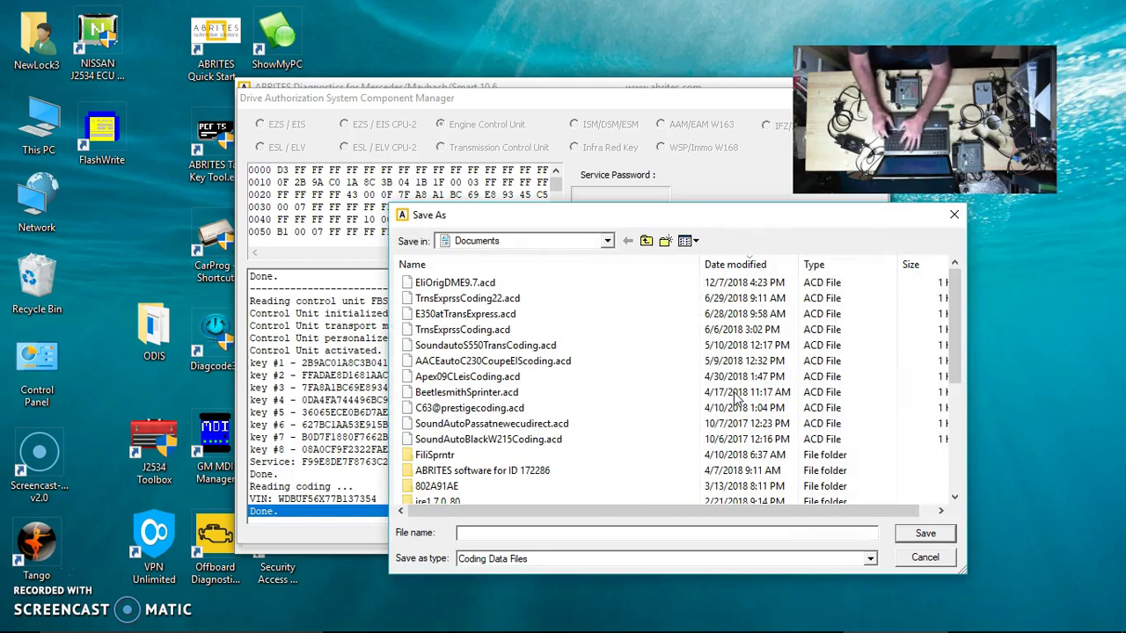
text(E)
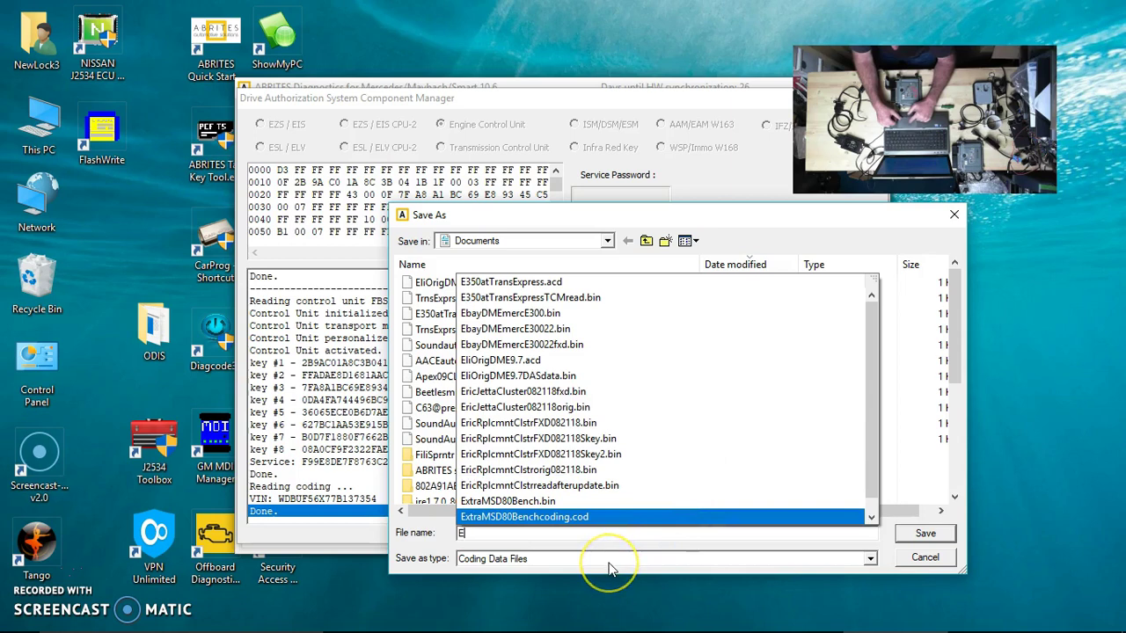
text(li)
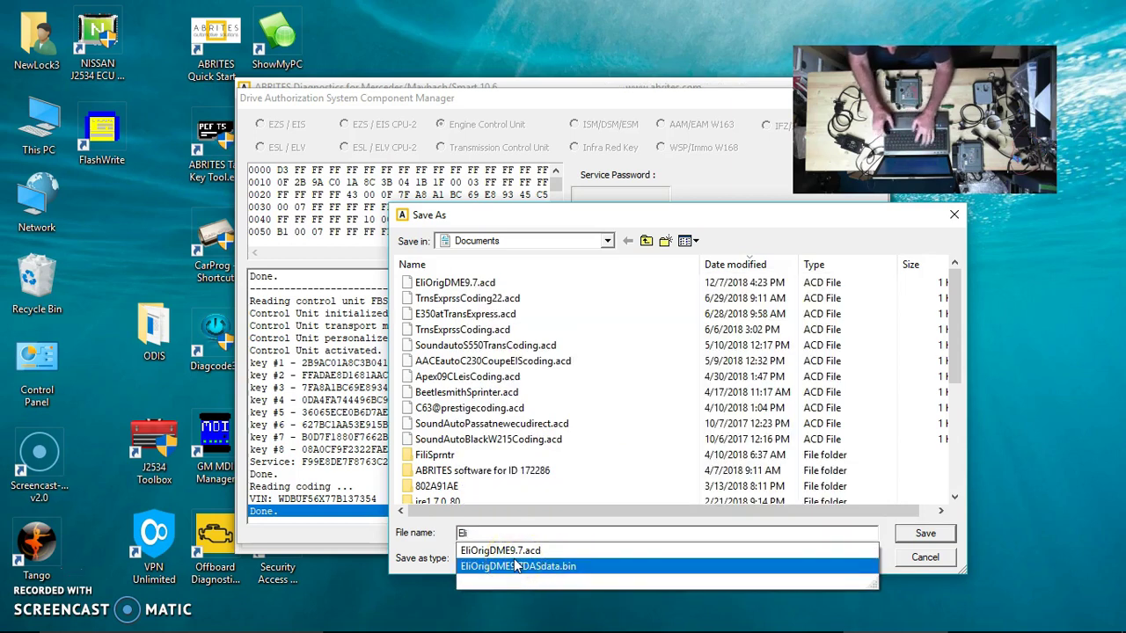
text(UsedDMEcoding)
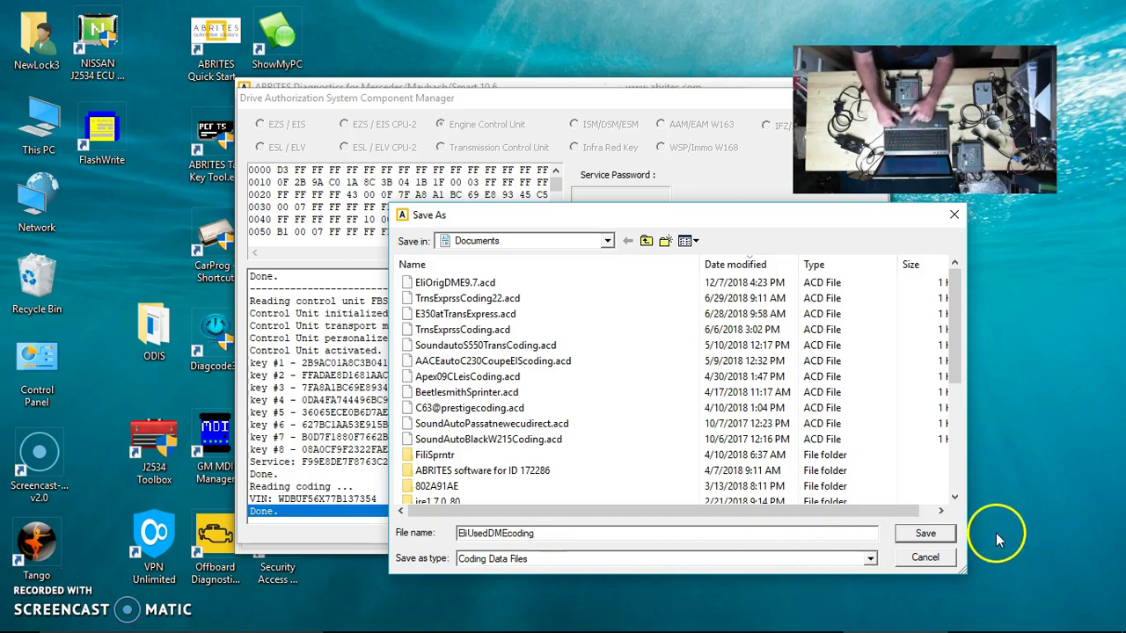
click(925, 534)
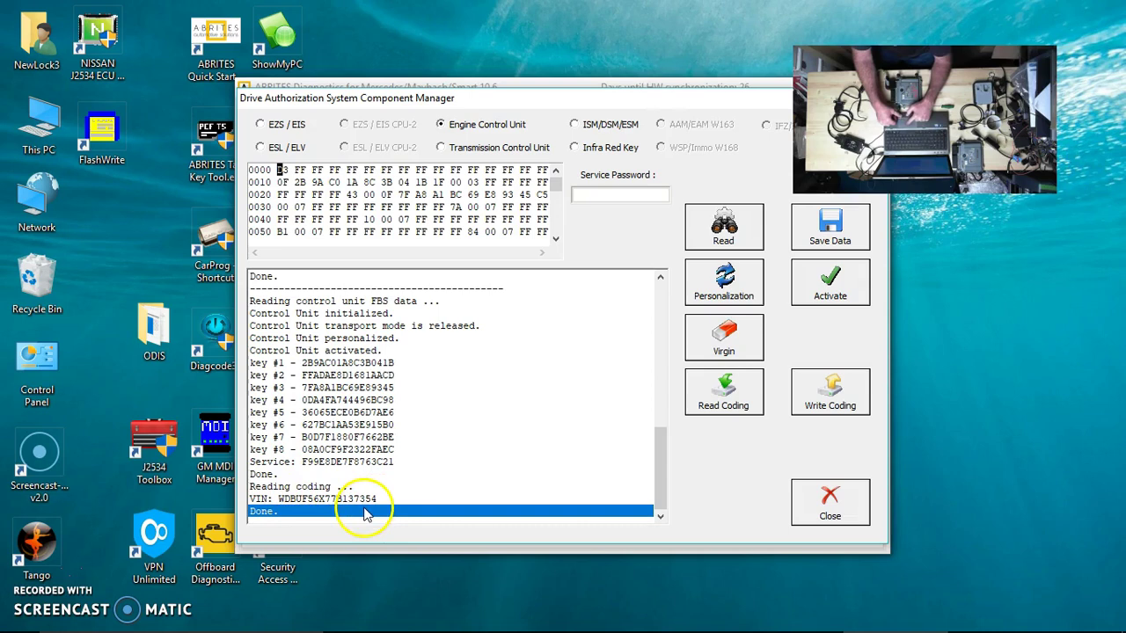
- Write the saved coding file EliOrigDME9.7.acd to the replacement unit and program it with the VIN already filled in
click(834, 401)
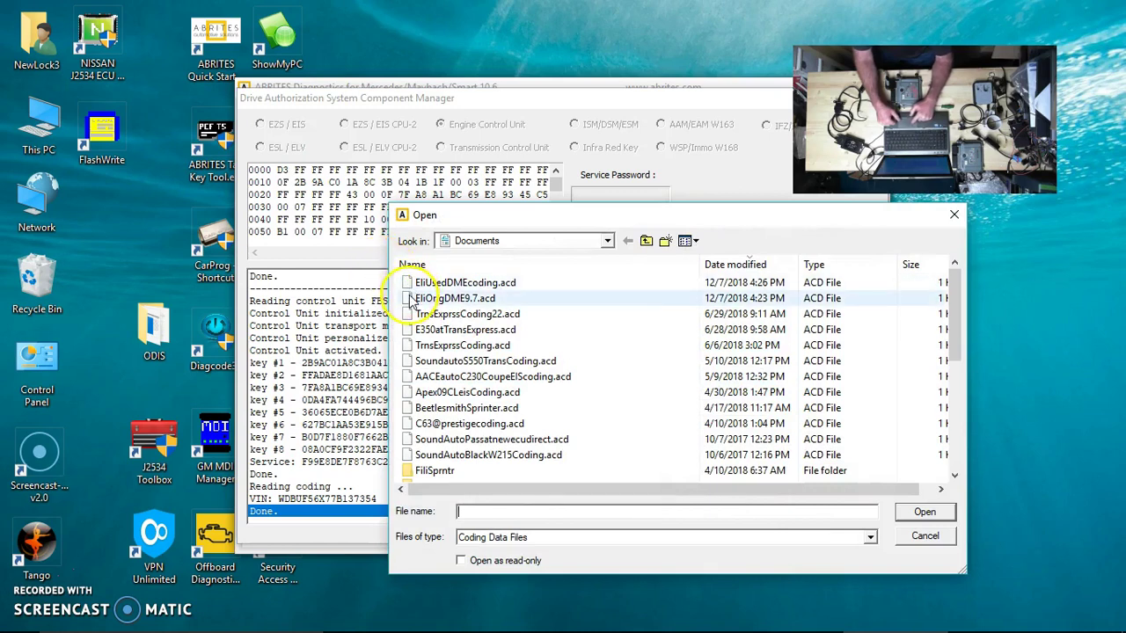
click(441, 299)
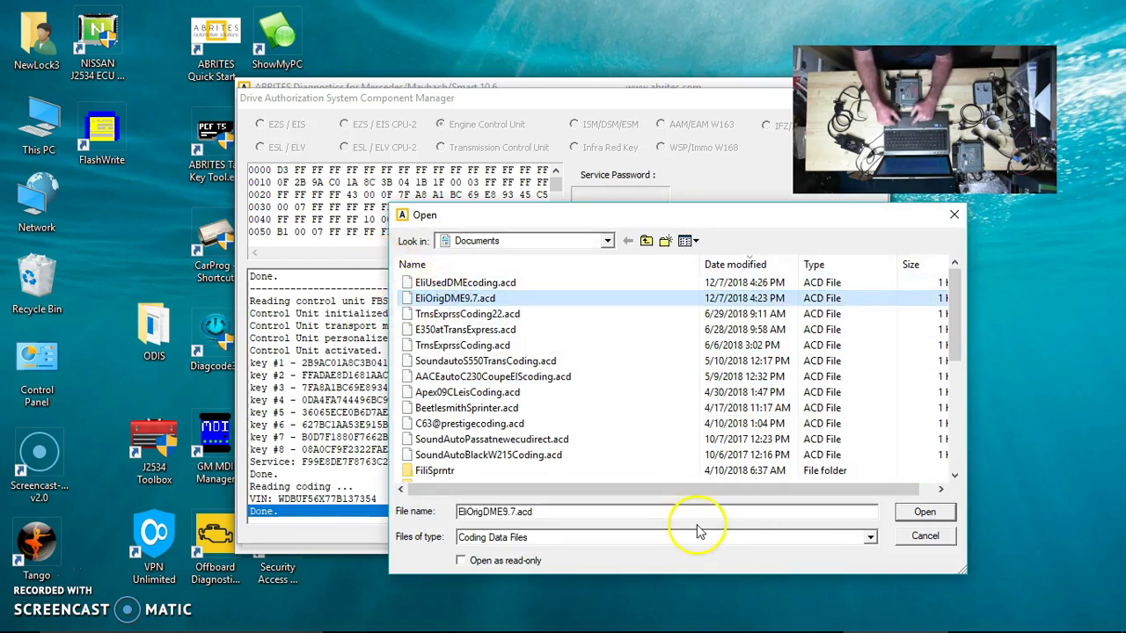
click(925, 514)
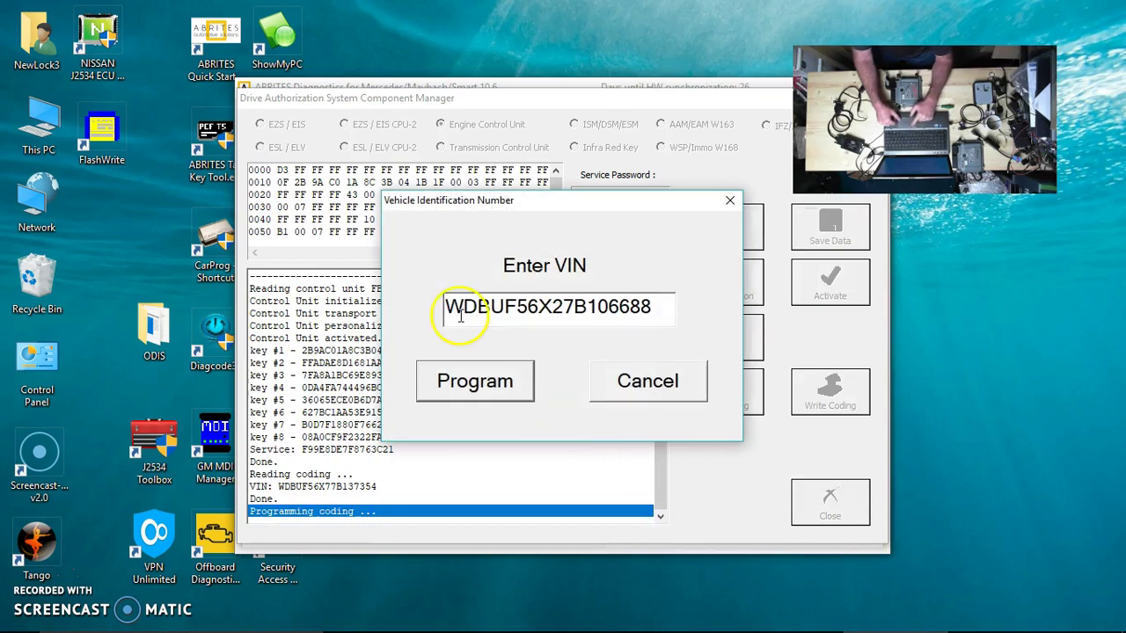
click(464, 377)
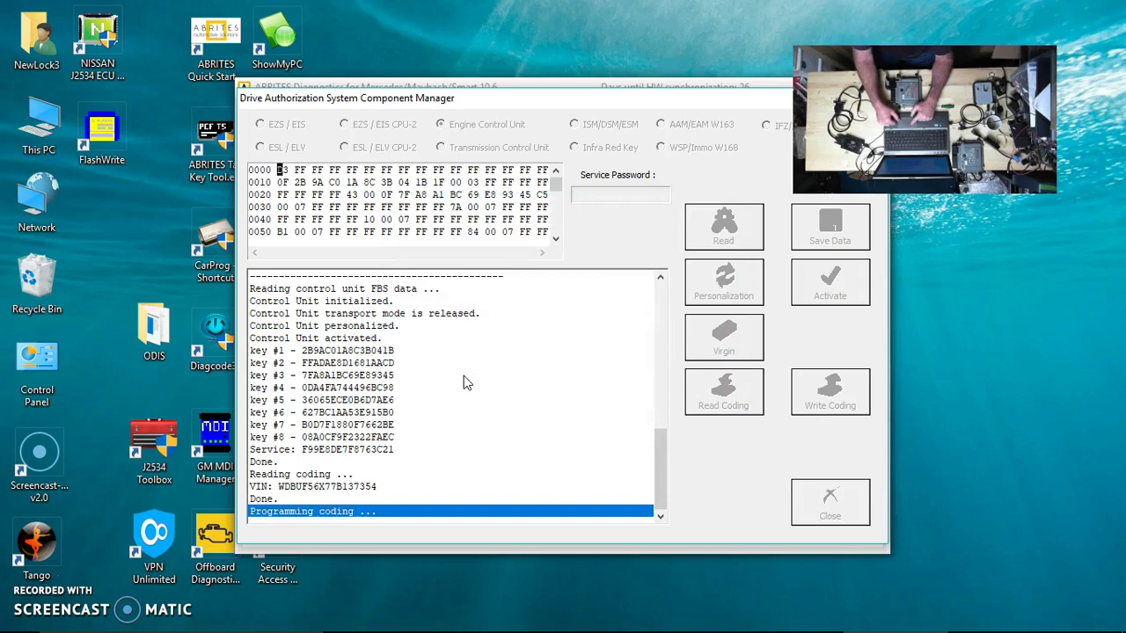
click(526, 281)
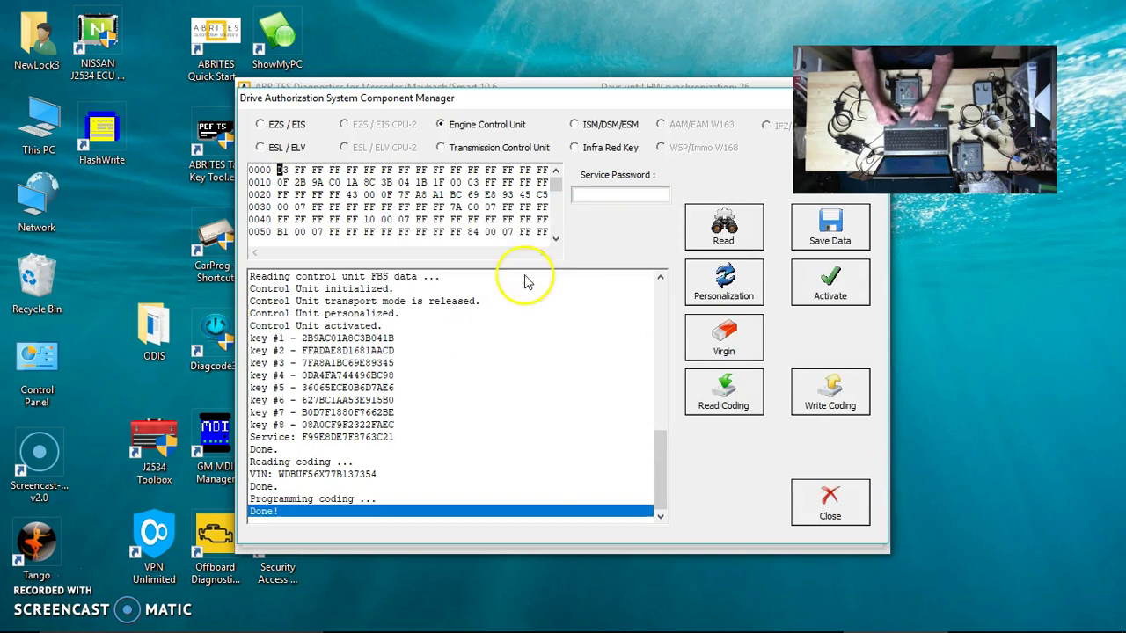
- Verify the programmed unit by reading its coding, FBS data and coding again without saving the coding files
click(734, 406)
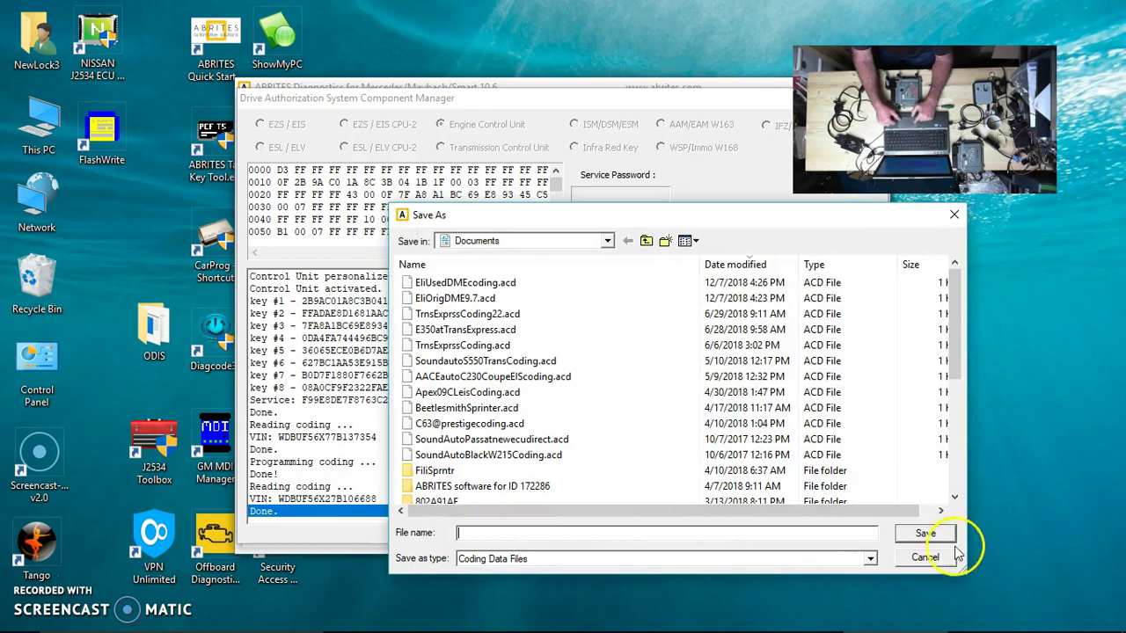
click(925, 556)
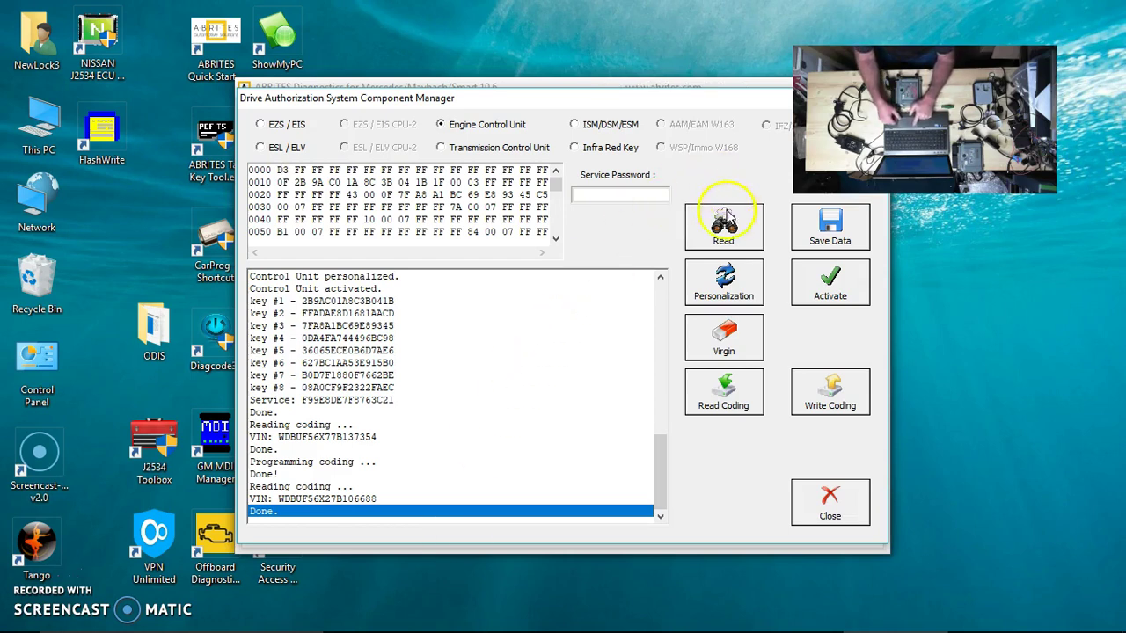
click(722, 227)
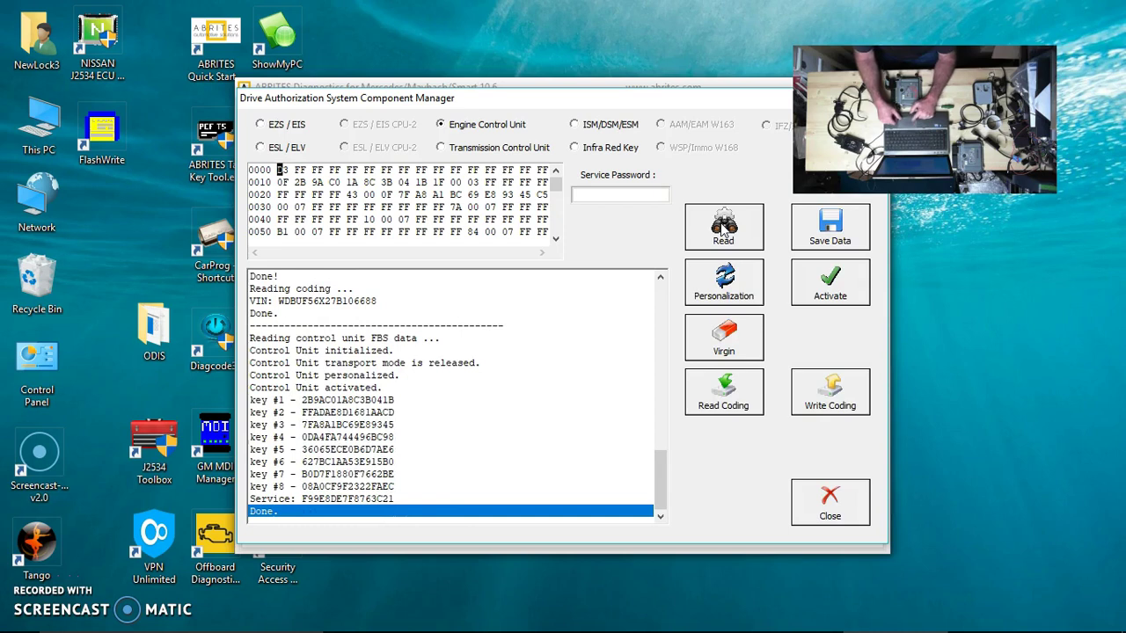
click(723, 393)
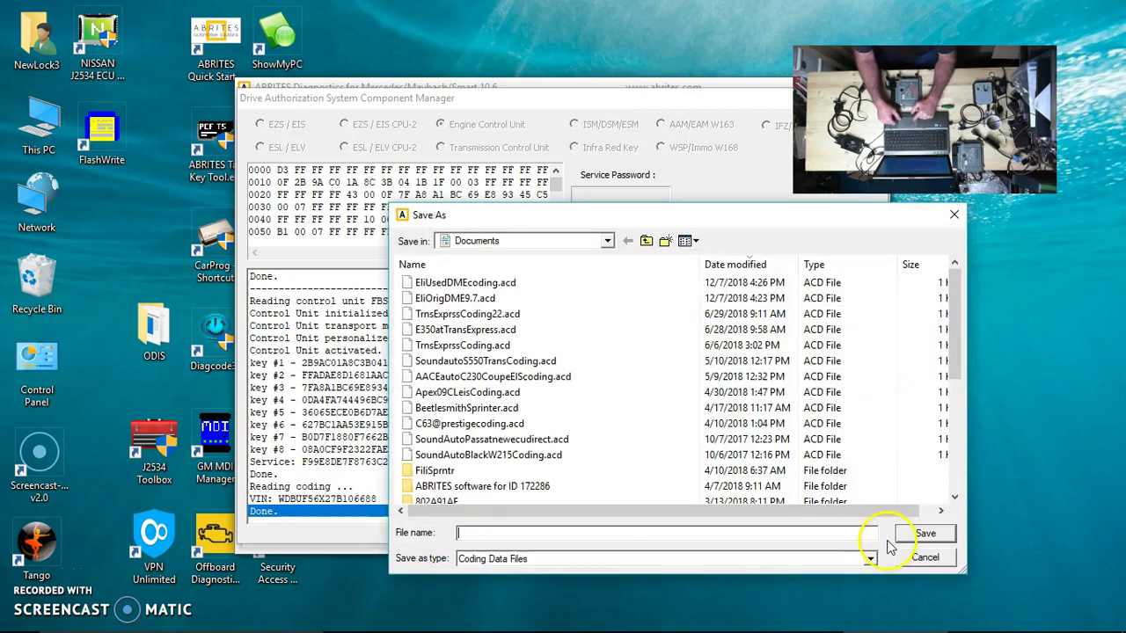
click(924, 557)
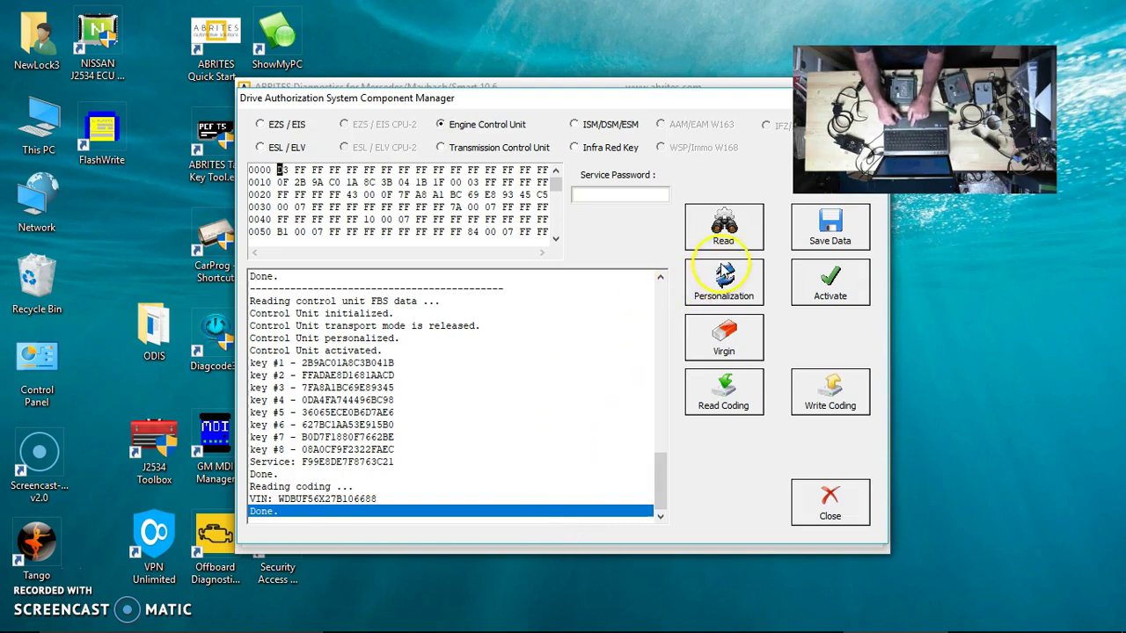
- Read the engine control unit's FBS data and coding once more without saving, and compare the keys and VIN with the previous readout in the log
click(723, 231)
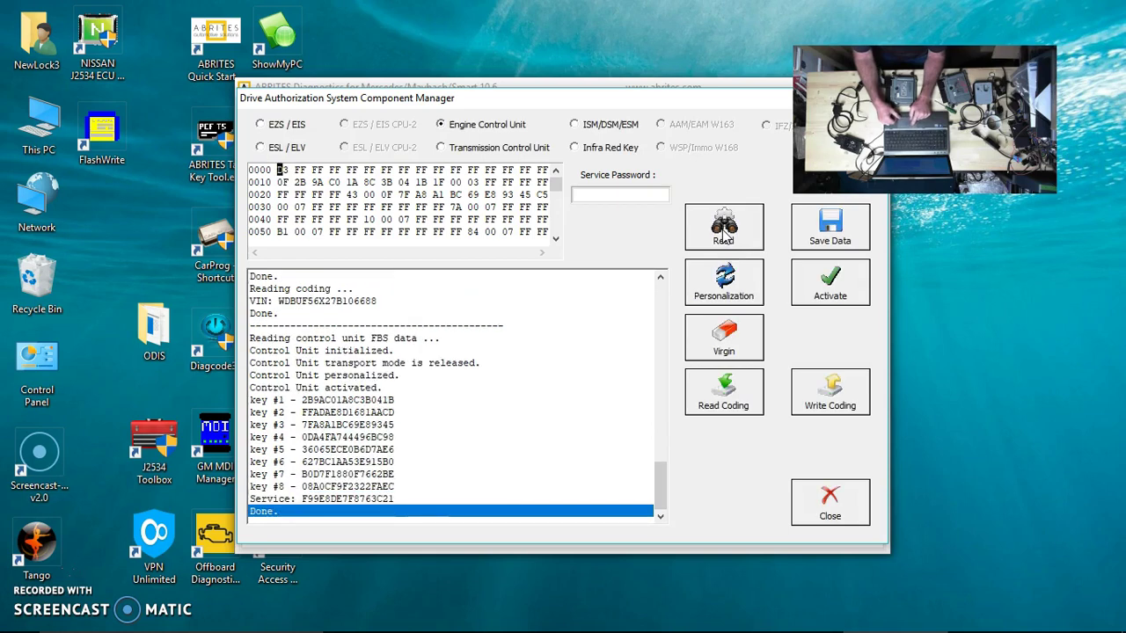
click(721, 392)
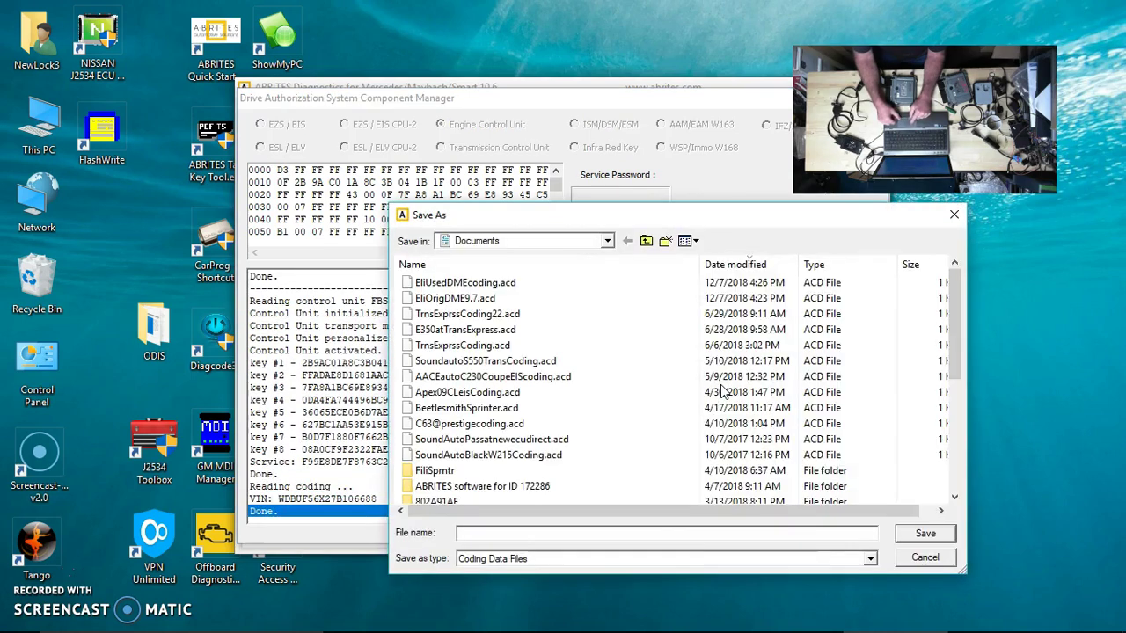
click(925, 558)
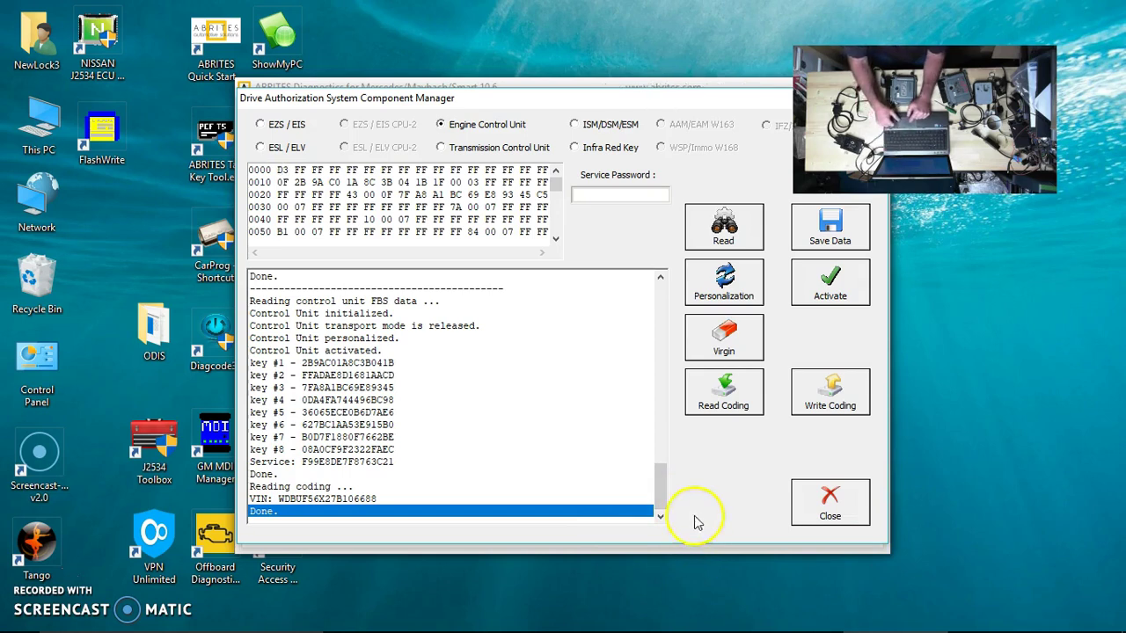
drag(667, 499, 663, 473)
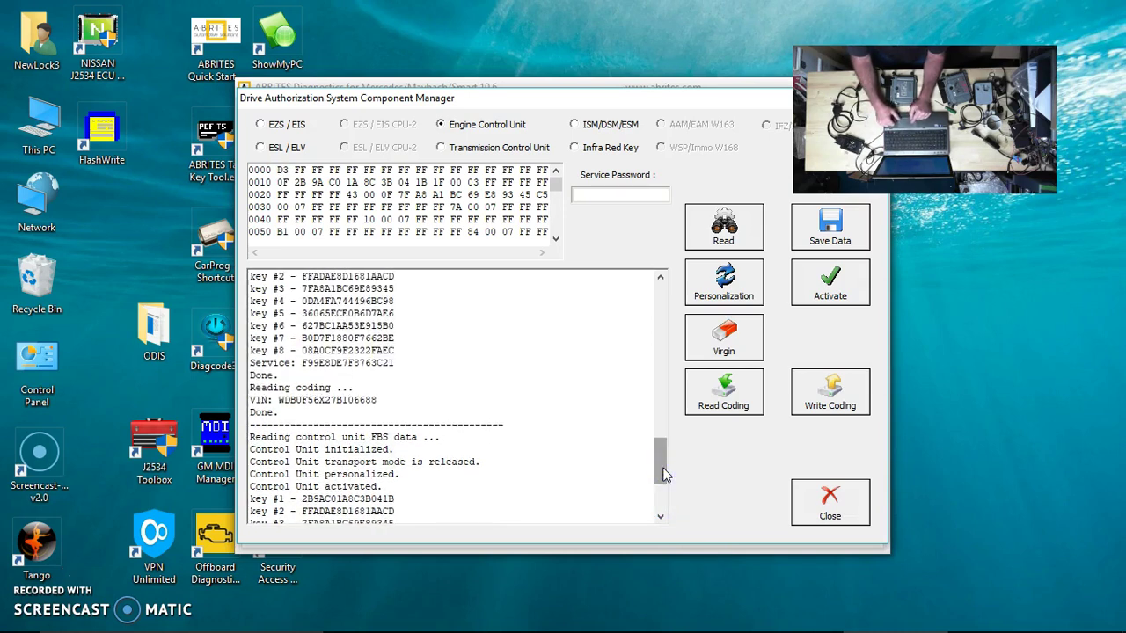
drag(664, 472, 664, 457)
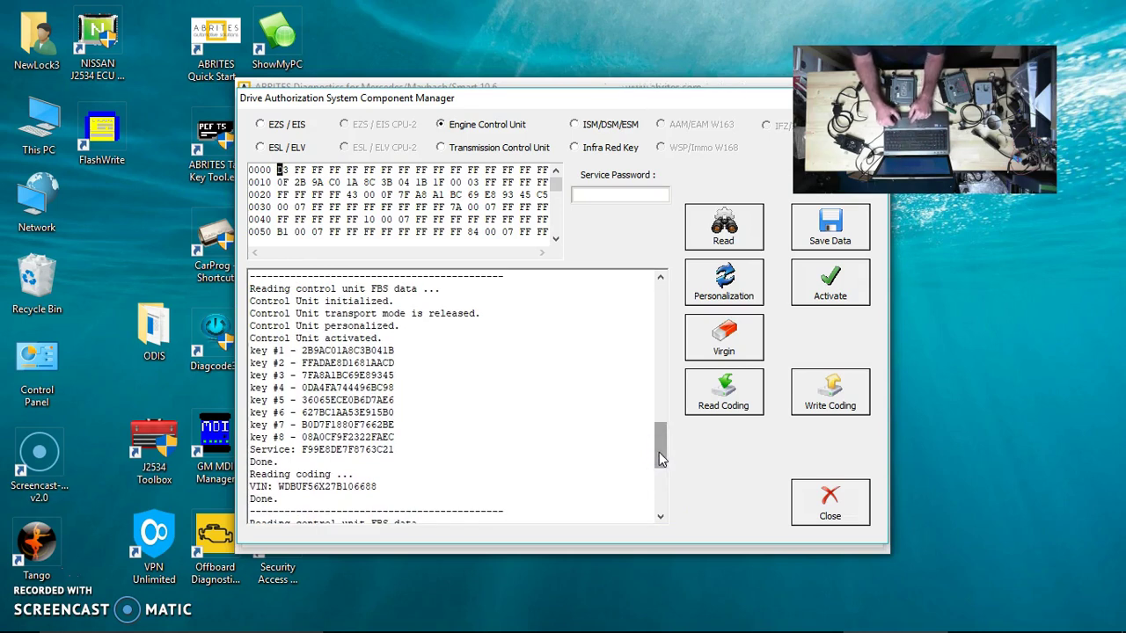
drag(660, 454, 664, 476)
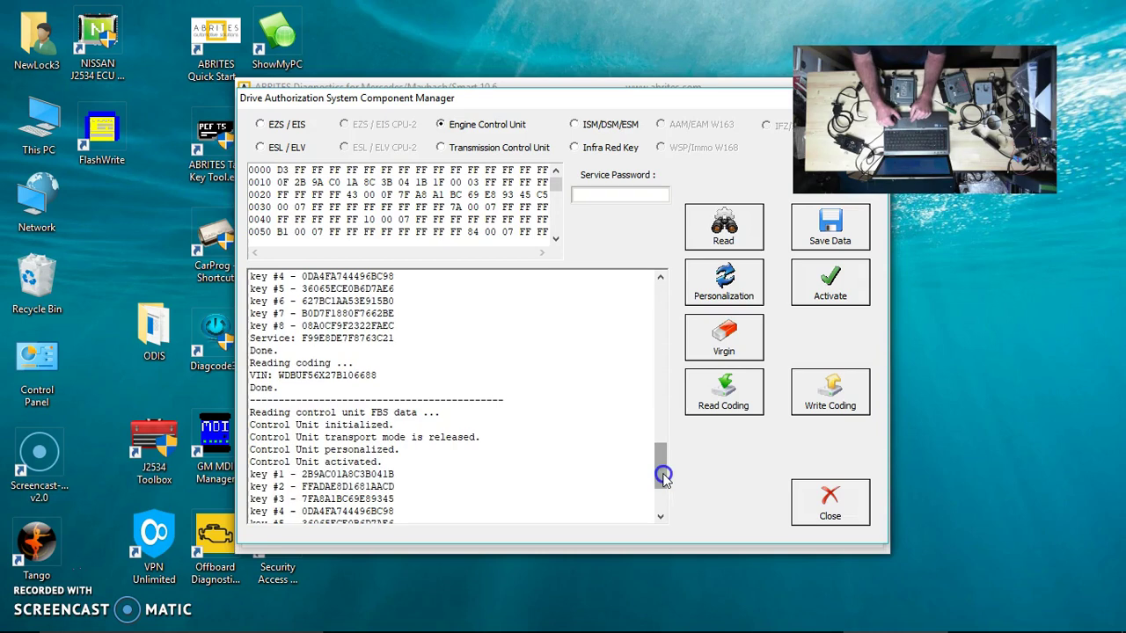
mouse_move(663, 475)
mouse_down()
mouse_move(661, 466)
mouse_move(663, 492)
mouse_up()
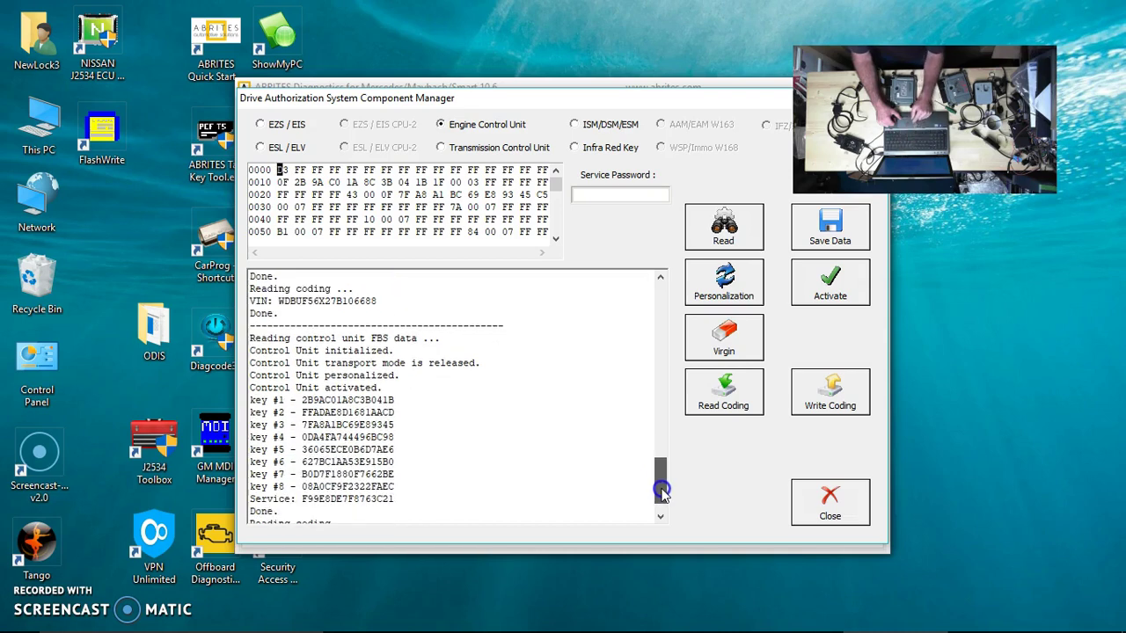
drag(661, 490, 659, 492)
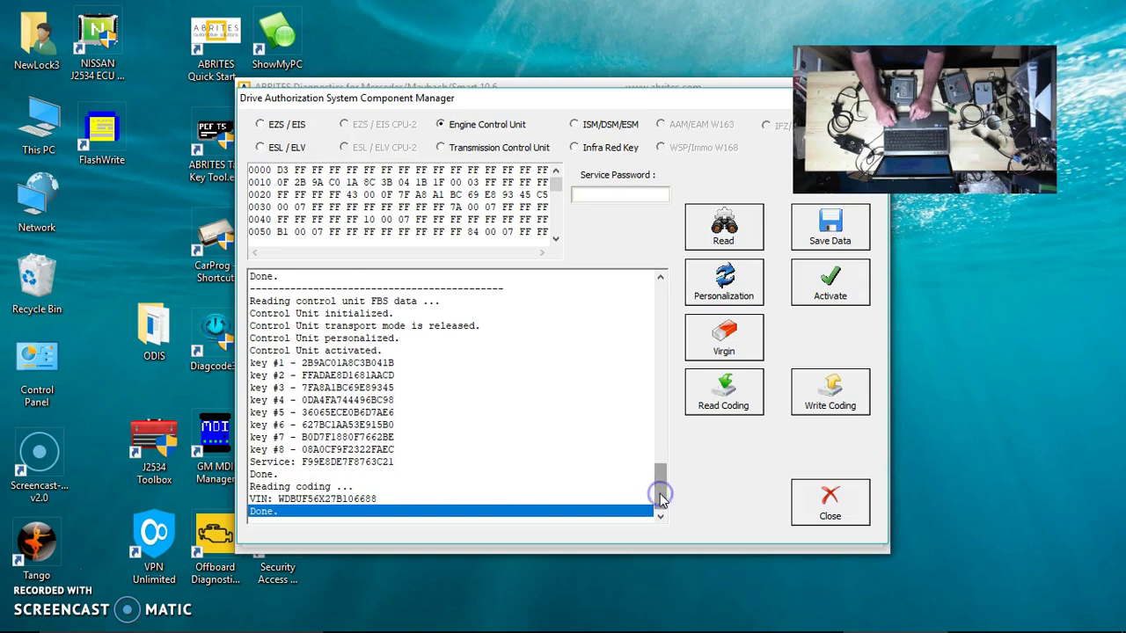